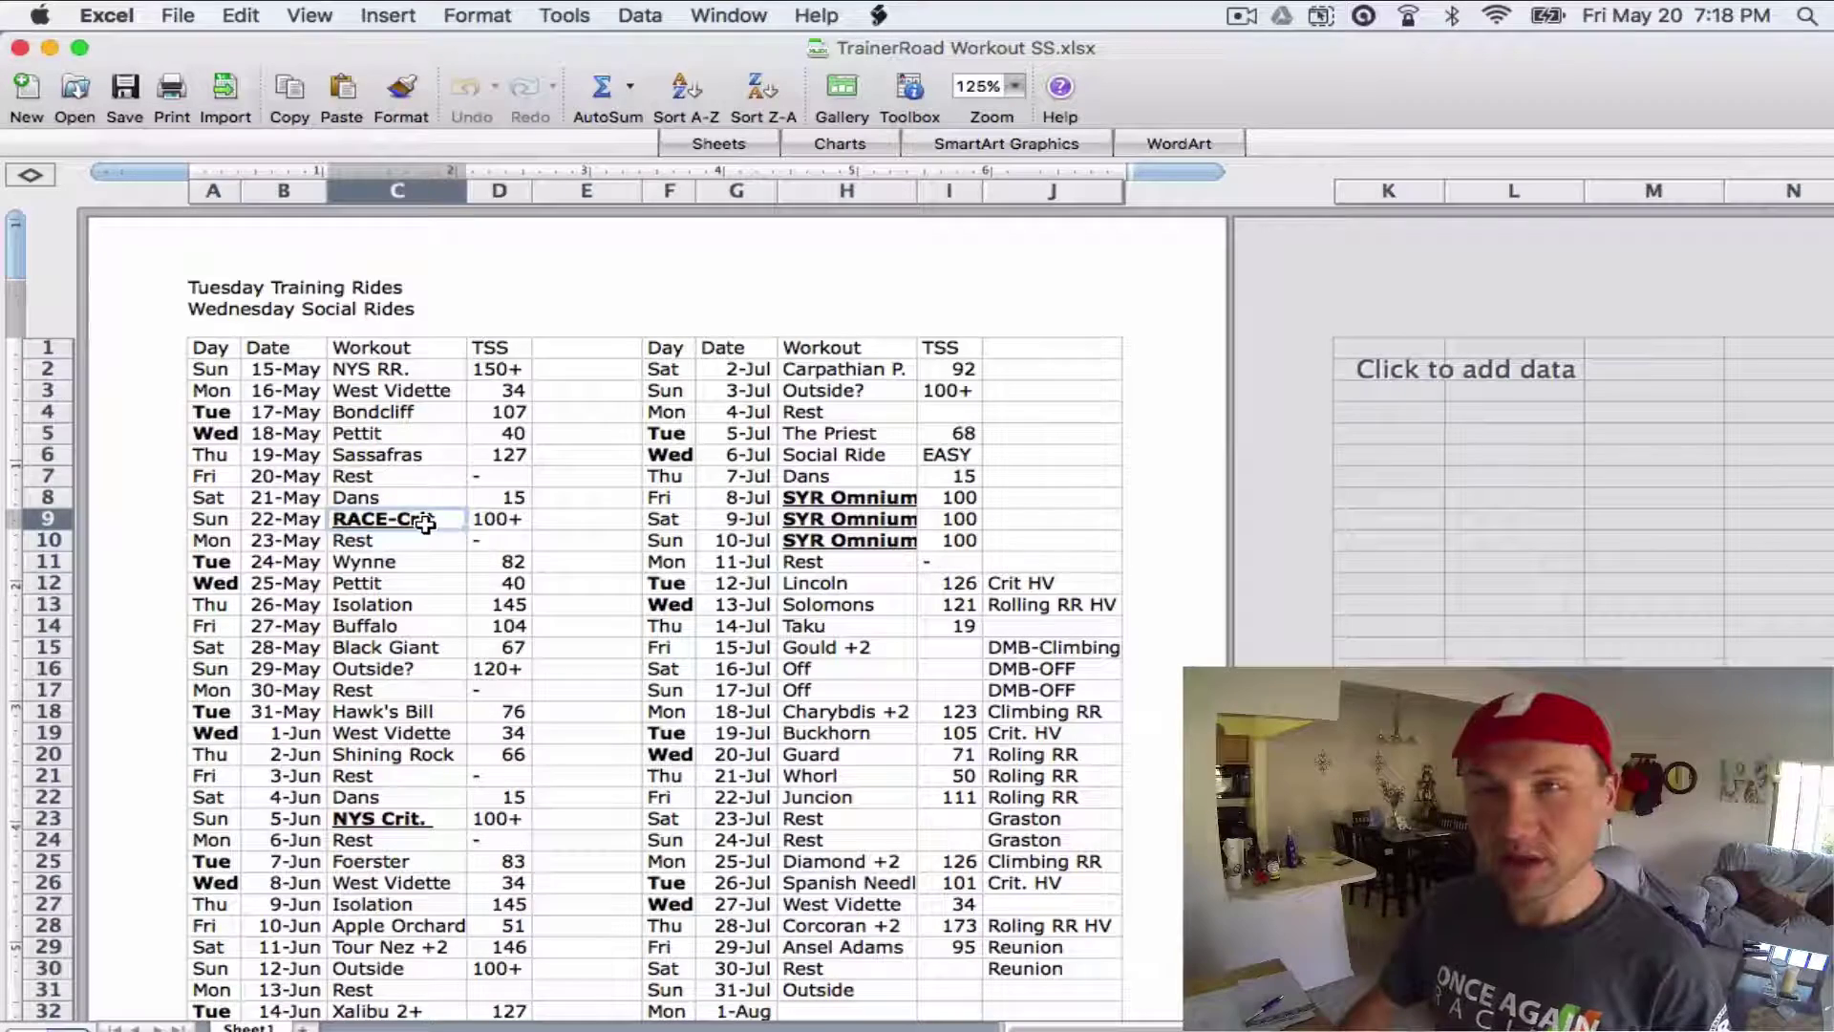
# Review the underlined race entries across the training plan, including NYS Crit., W-kins Glen and SYR Omnium
pyautogui.scroll(-3, 355, 638)
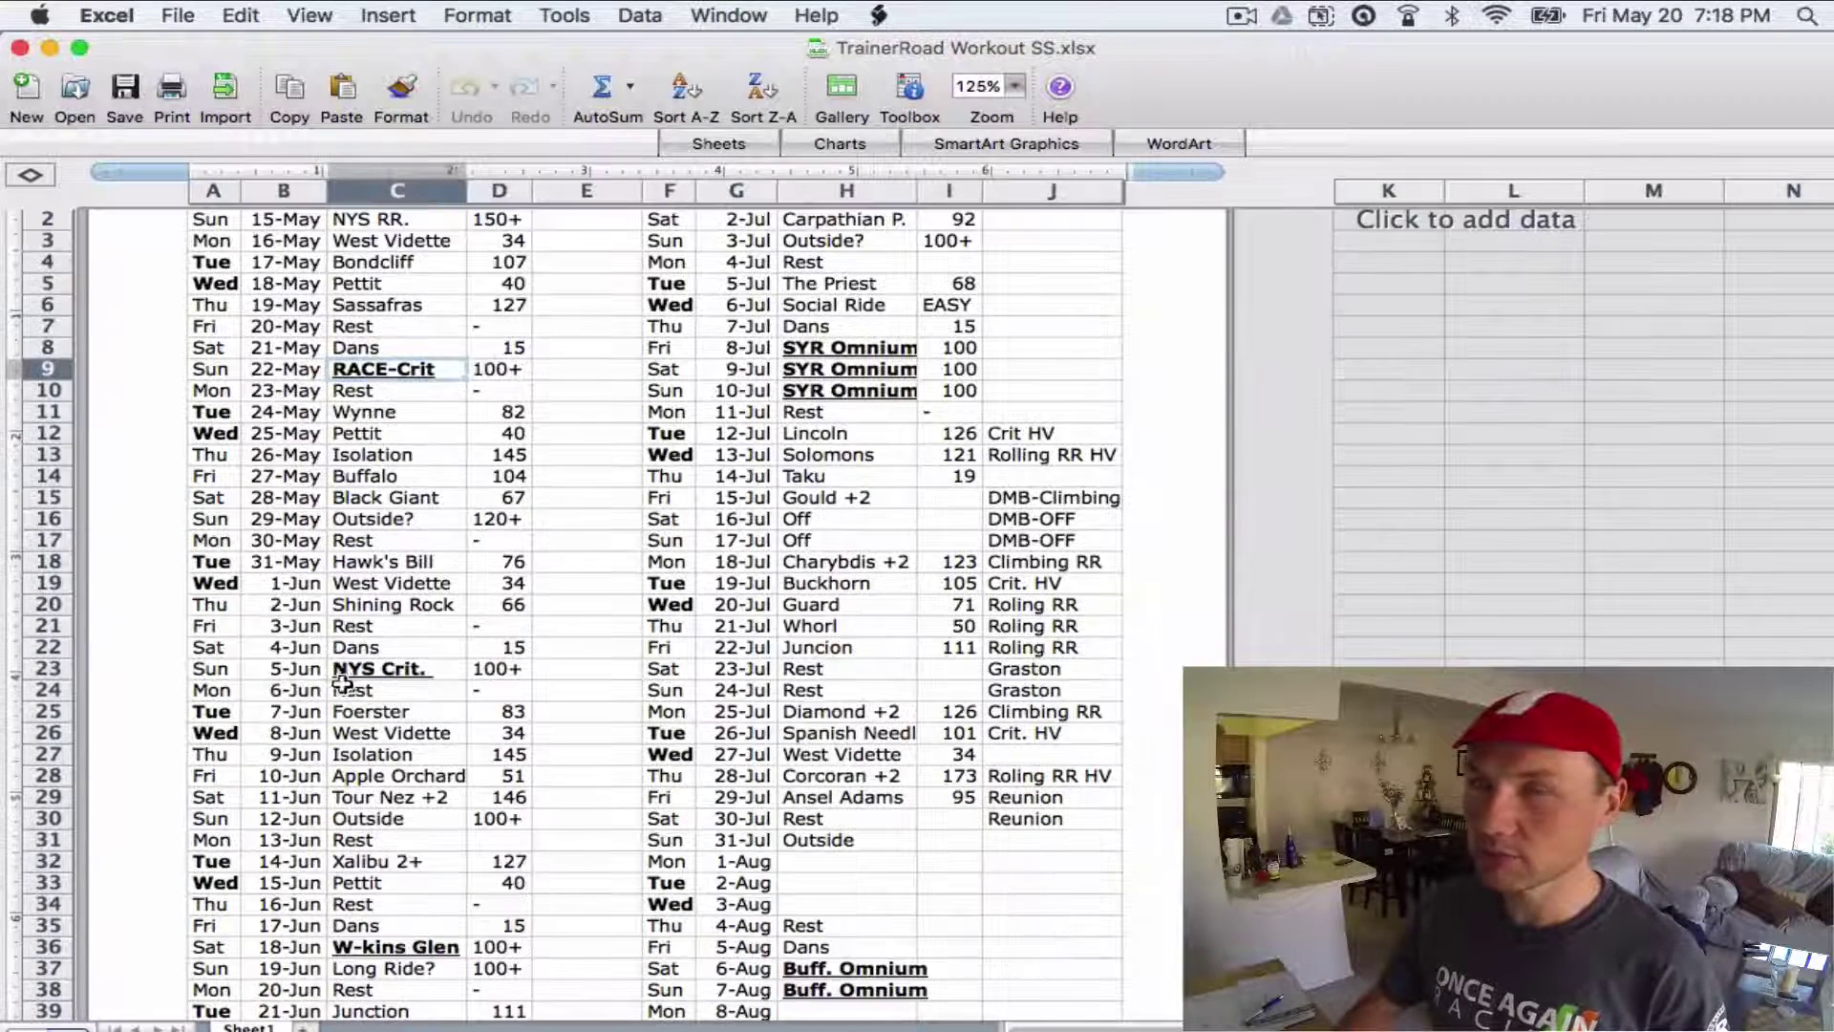
pyautogui.click(226, 678)
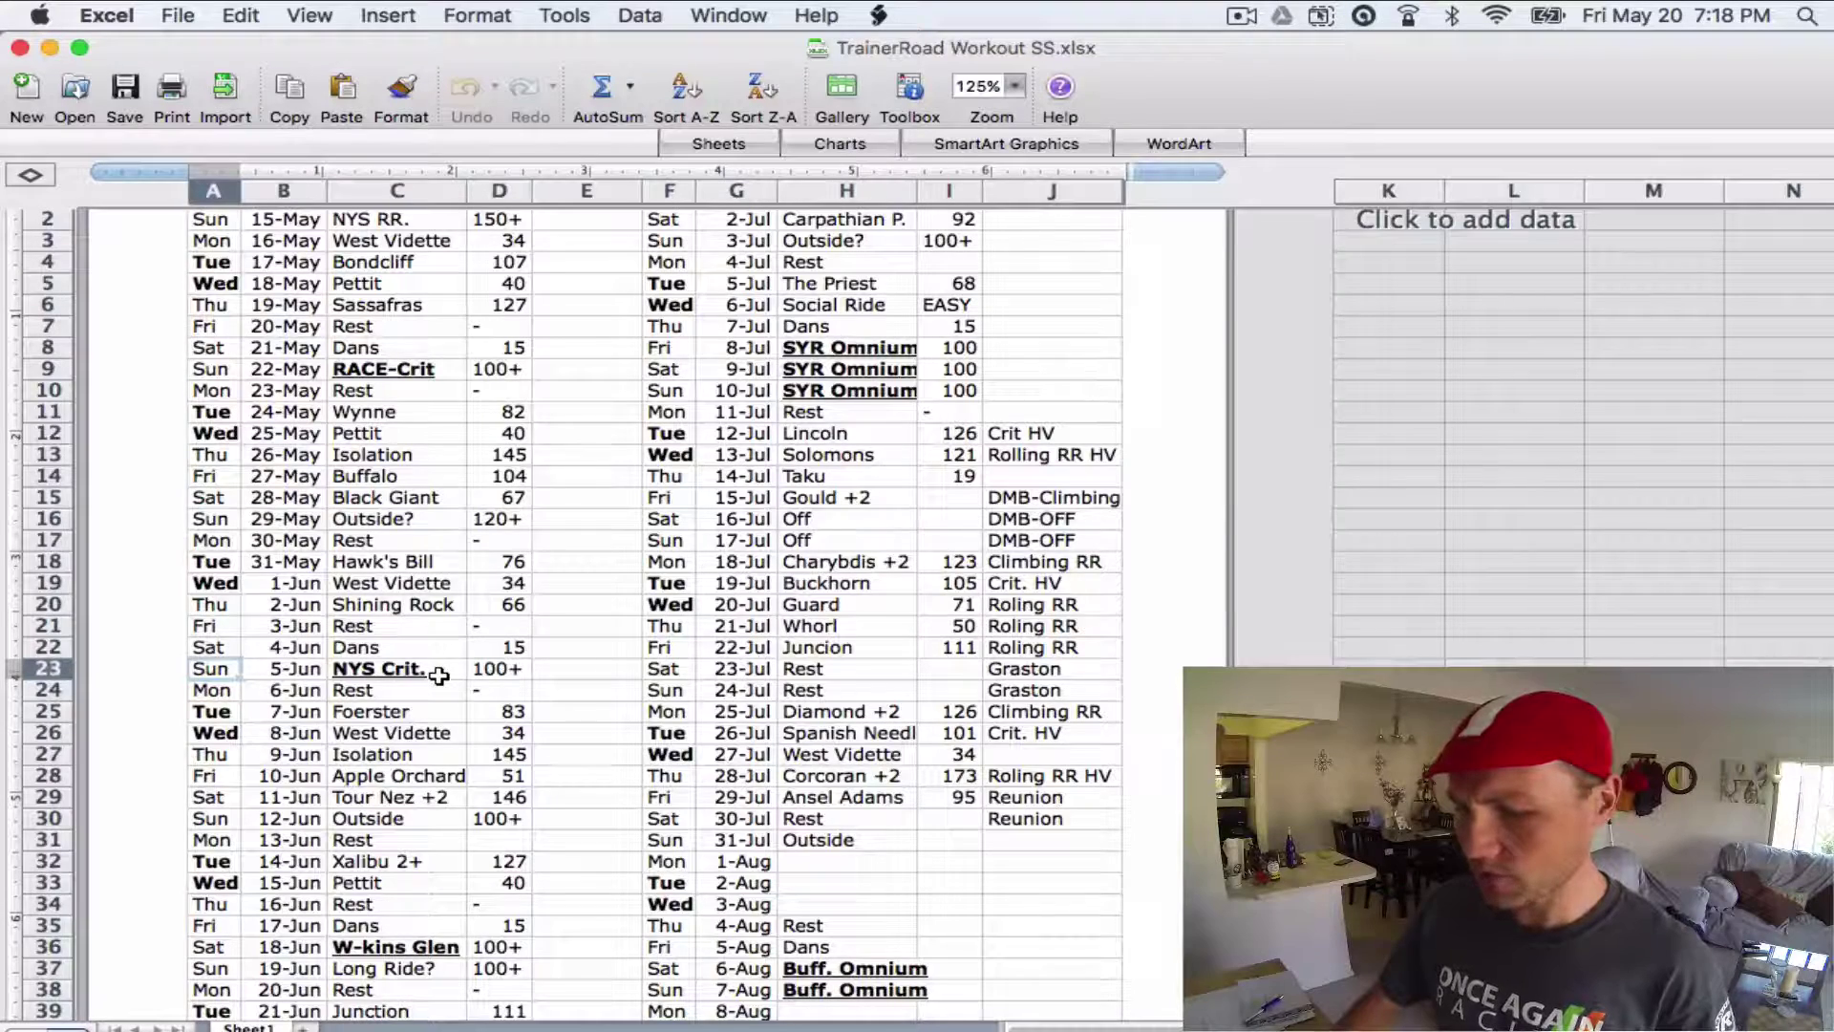
pyautogui.scroll(-2, 438, 677)
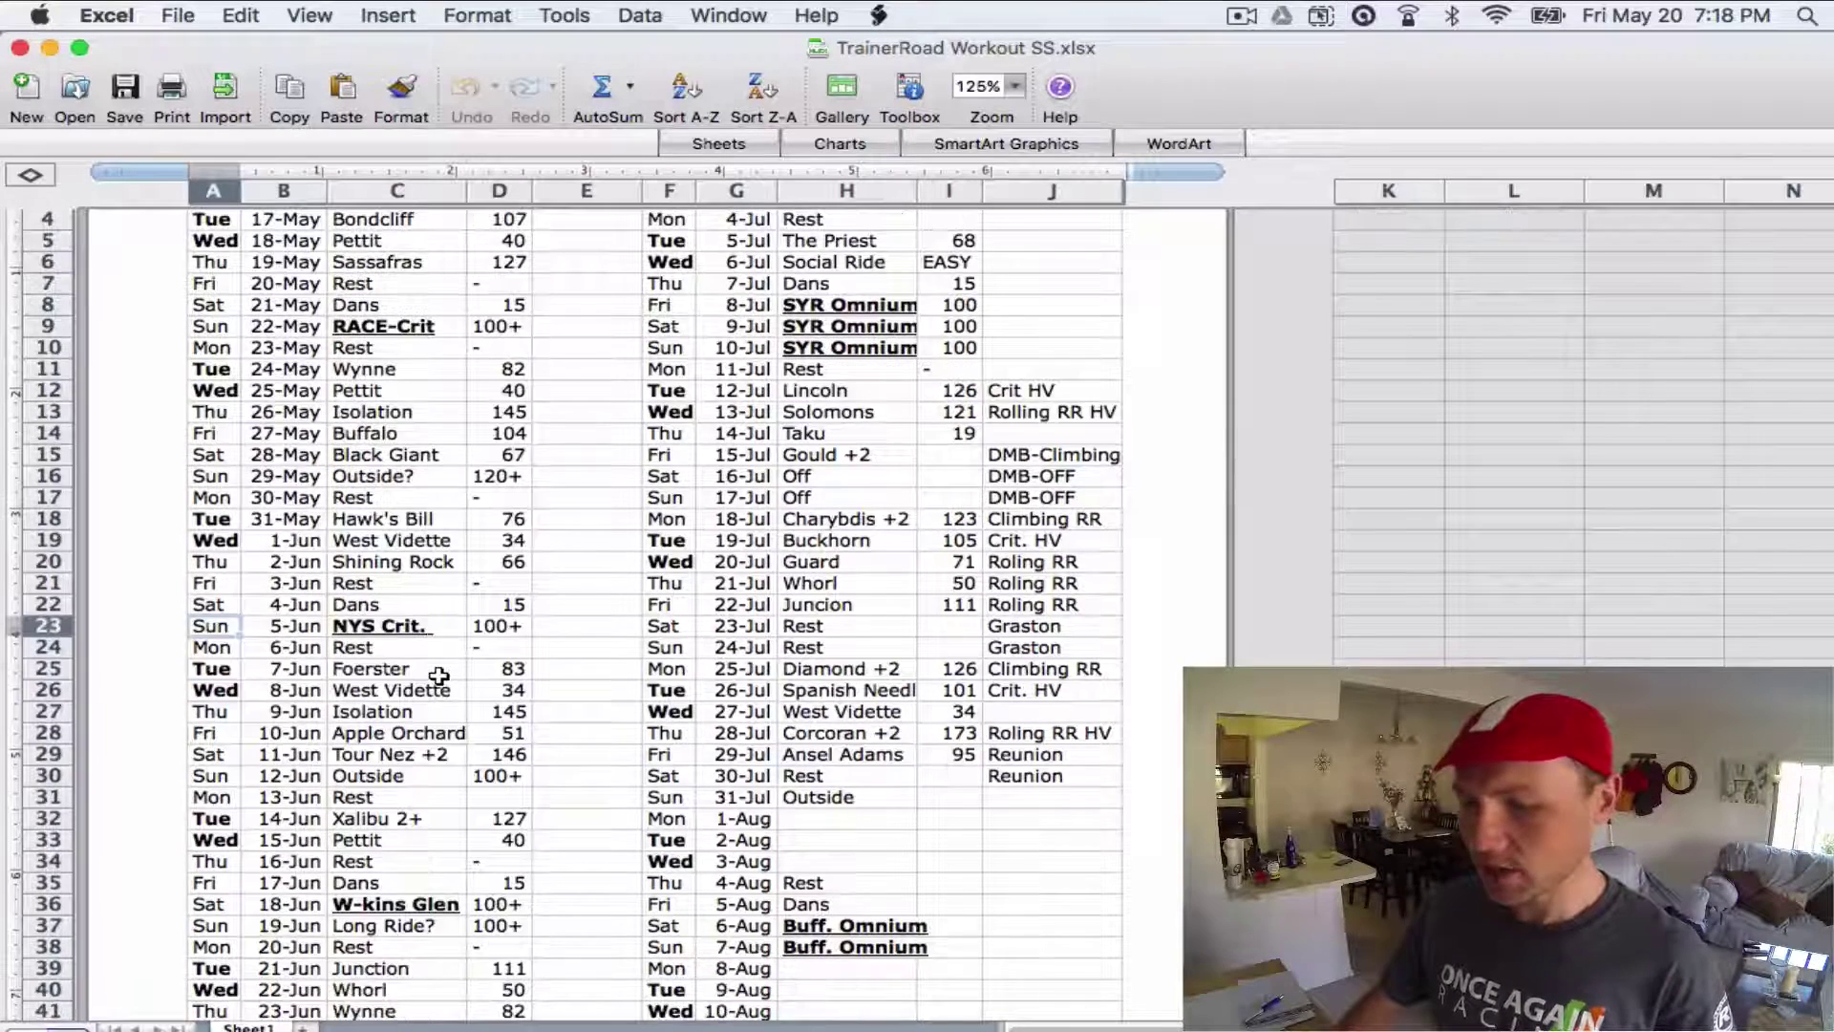
pyautogui.scroll(-2, 439, 676)
pyautogui.click(394, 862)
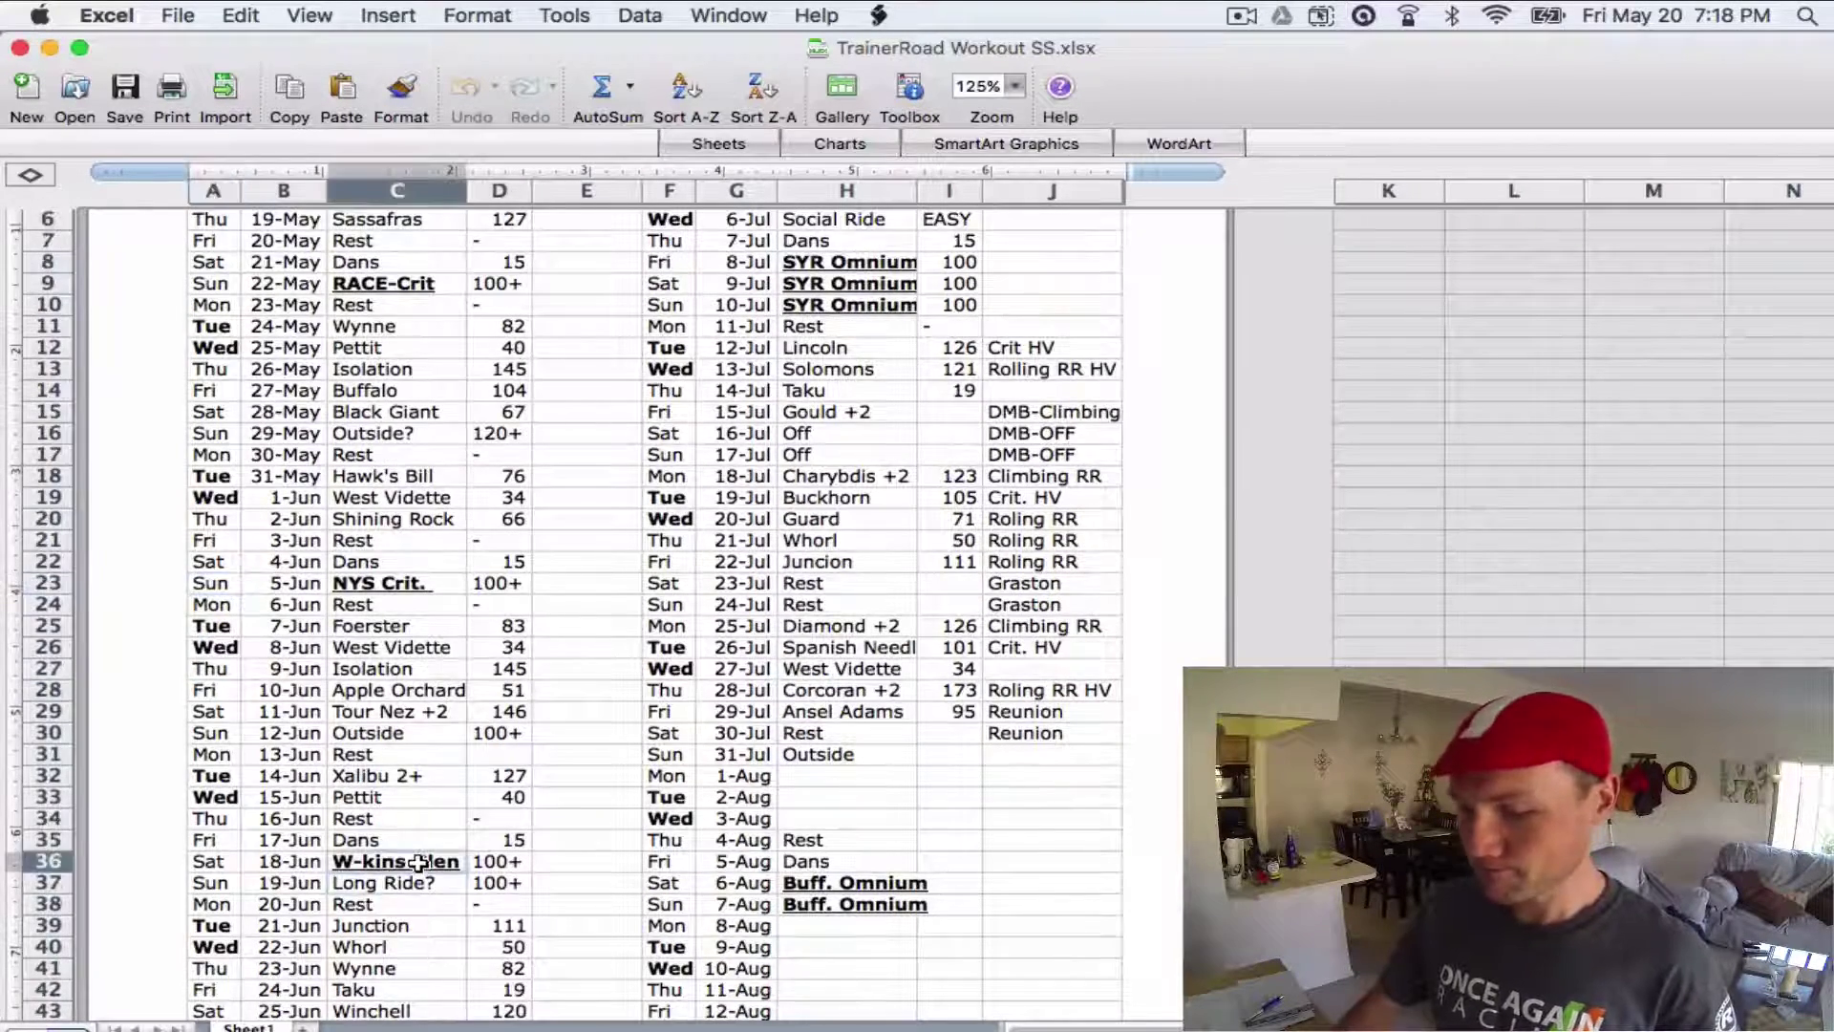
pyautogui.scroll(-3, 419, 863)
pyautogui.scroll(-5, 418, 863)
pyautogui.scroll(10, 418, 862)
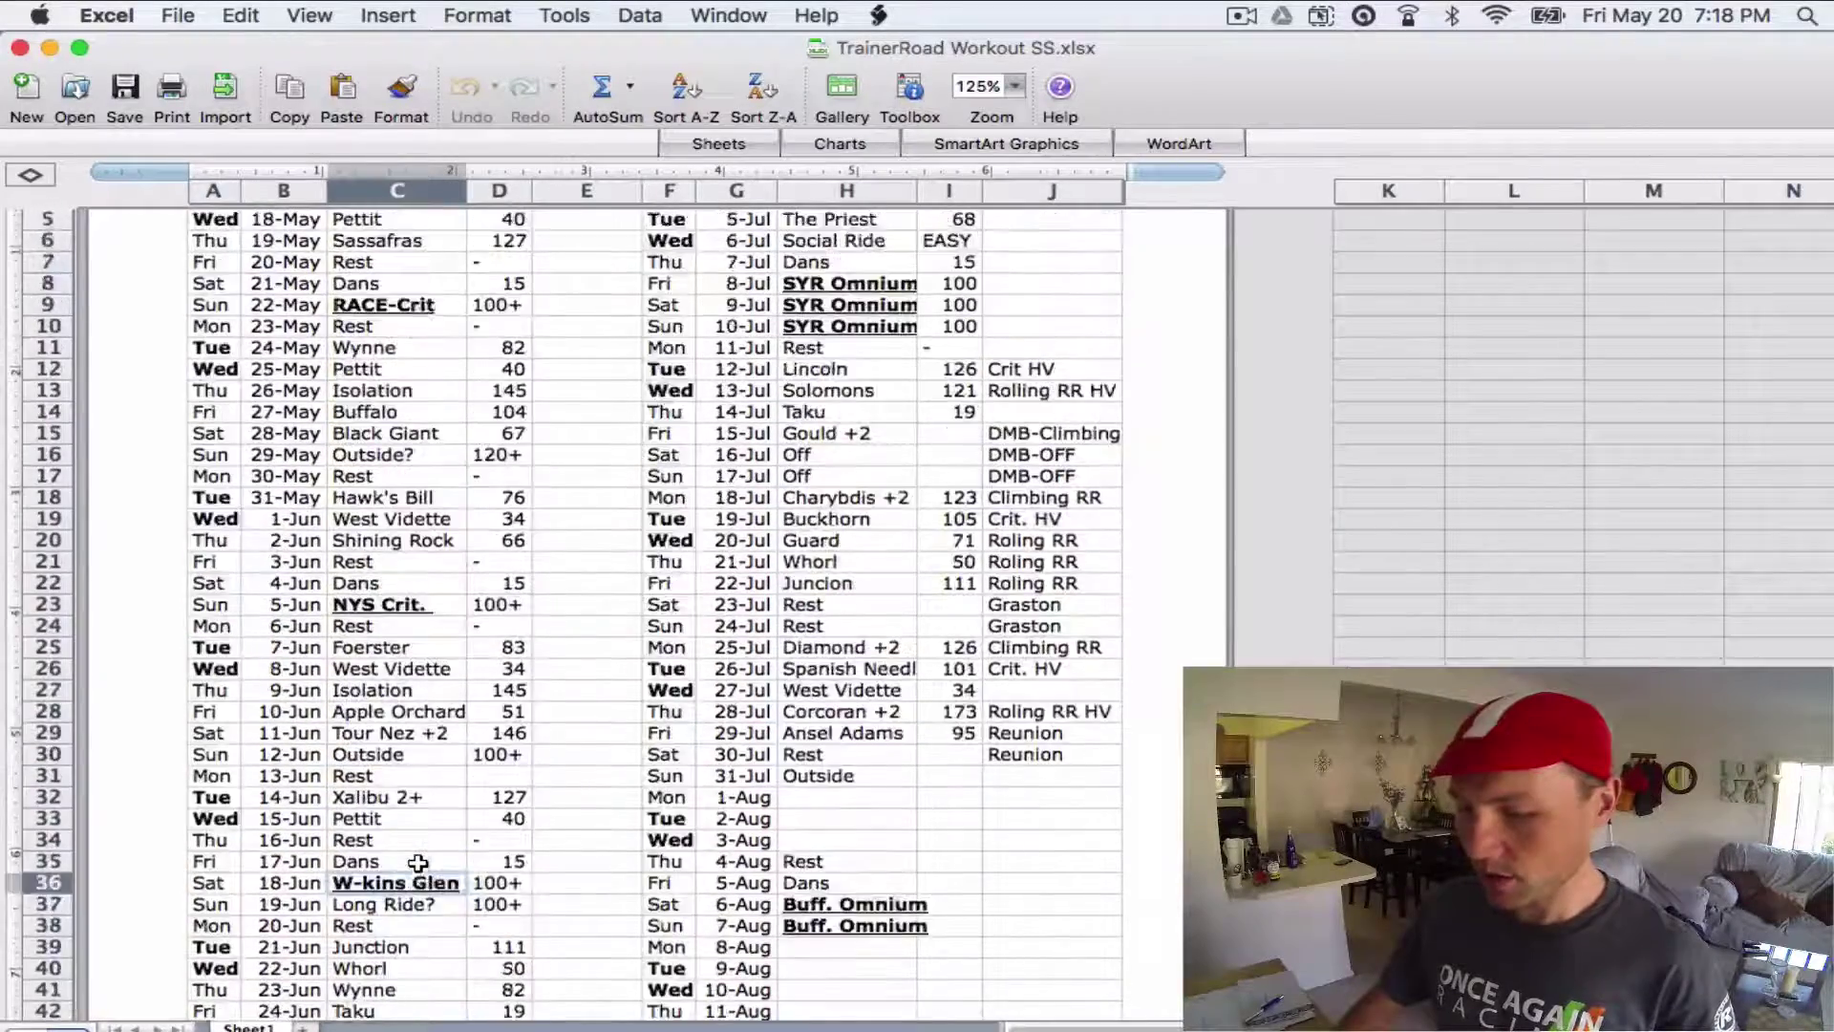
pyautogui.click(840, 498)
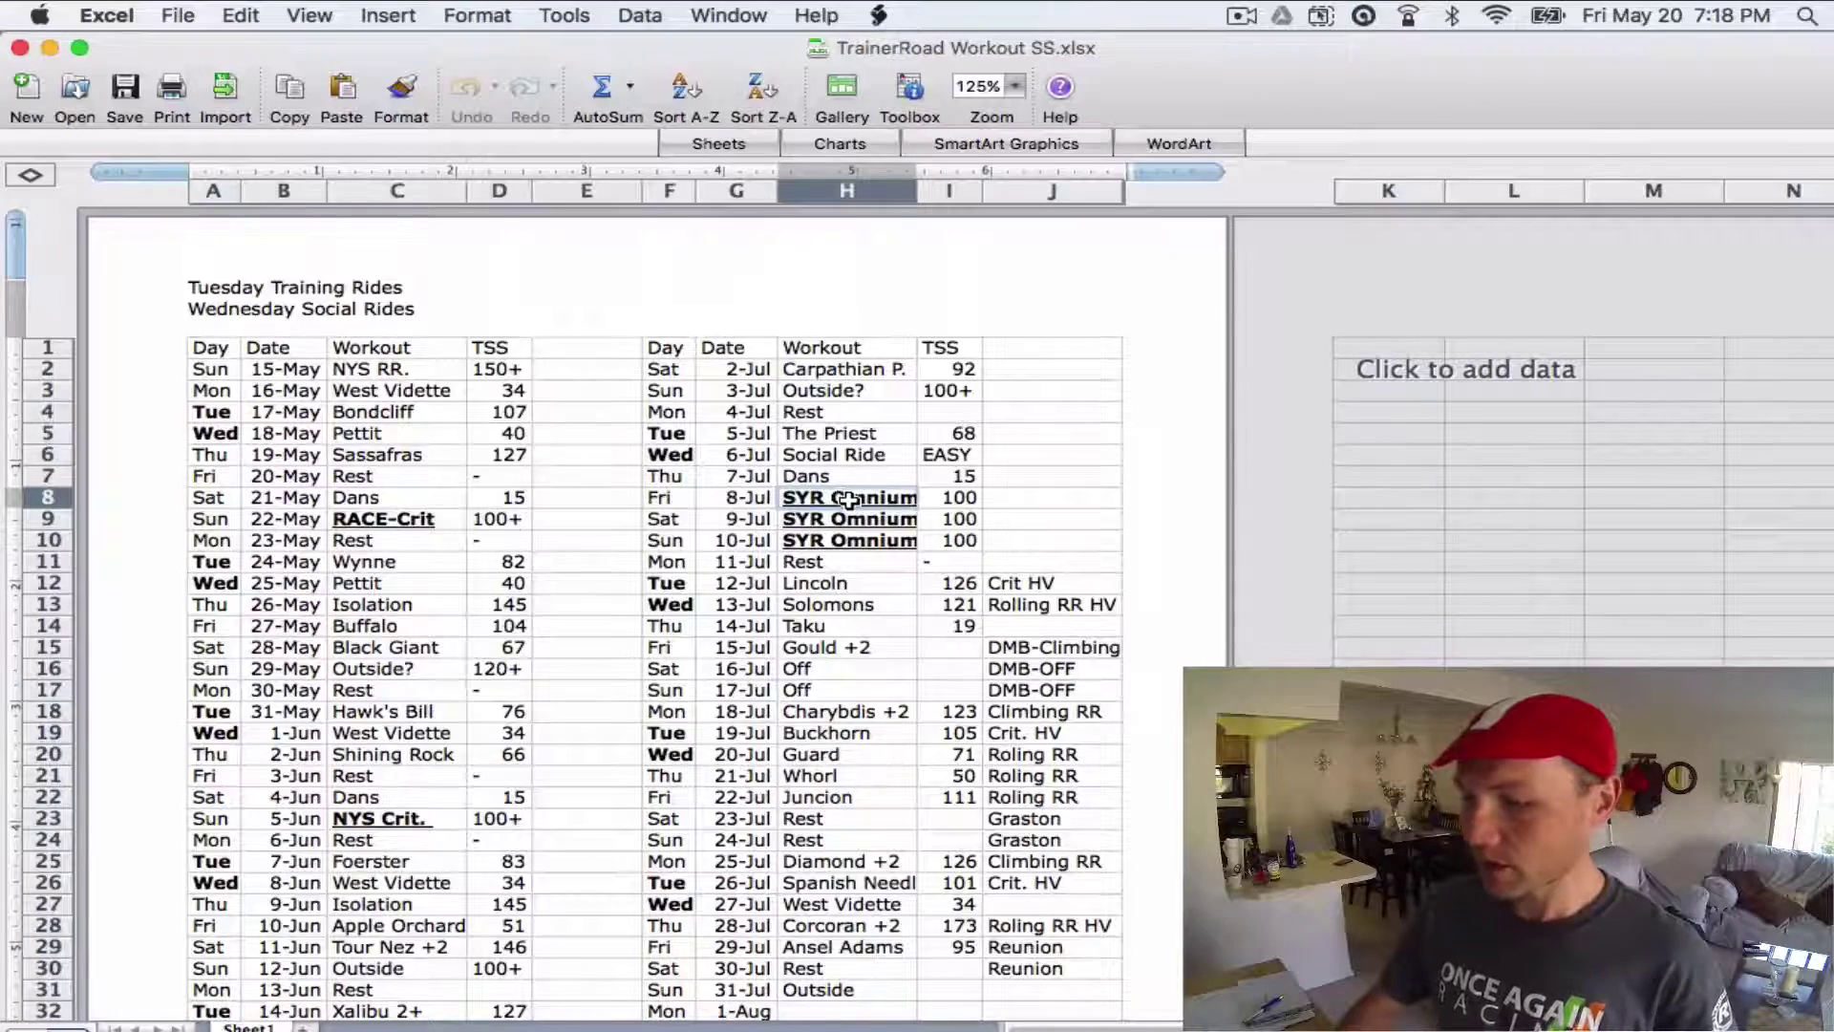
pyautogui.scroll(-7, 310, 522)
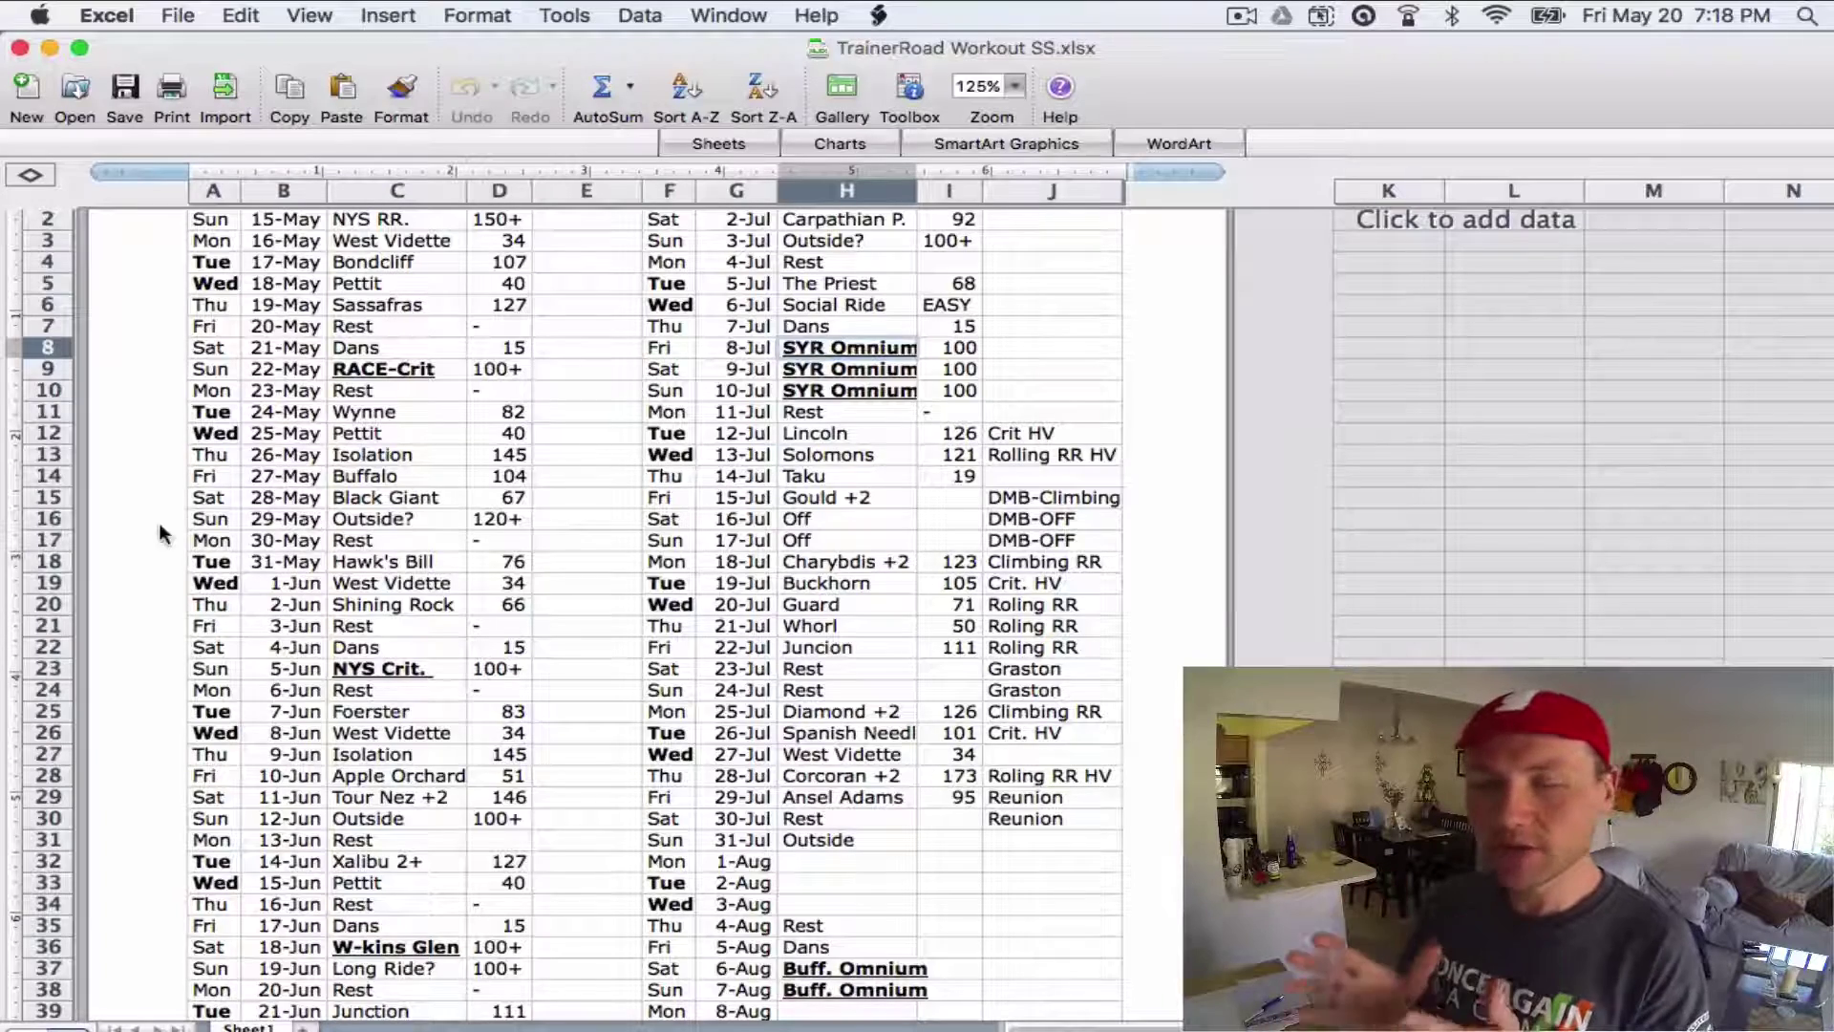
pyautogui.scroll(7, 425, 481)
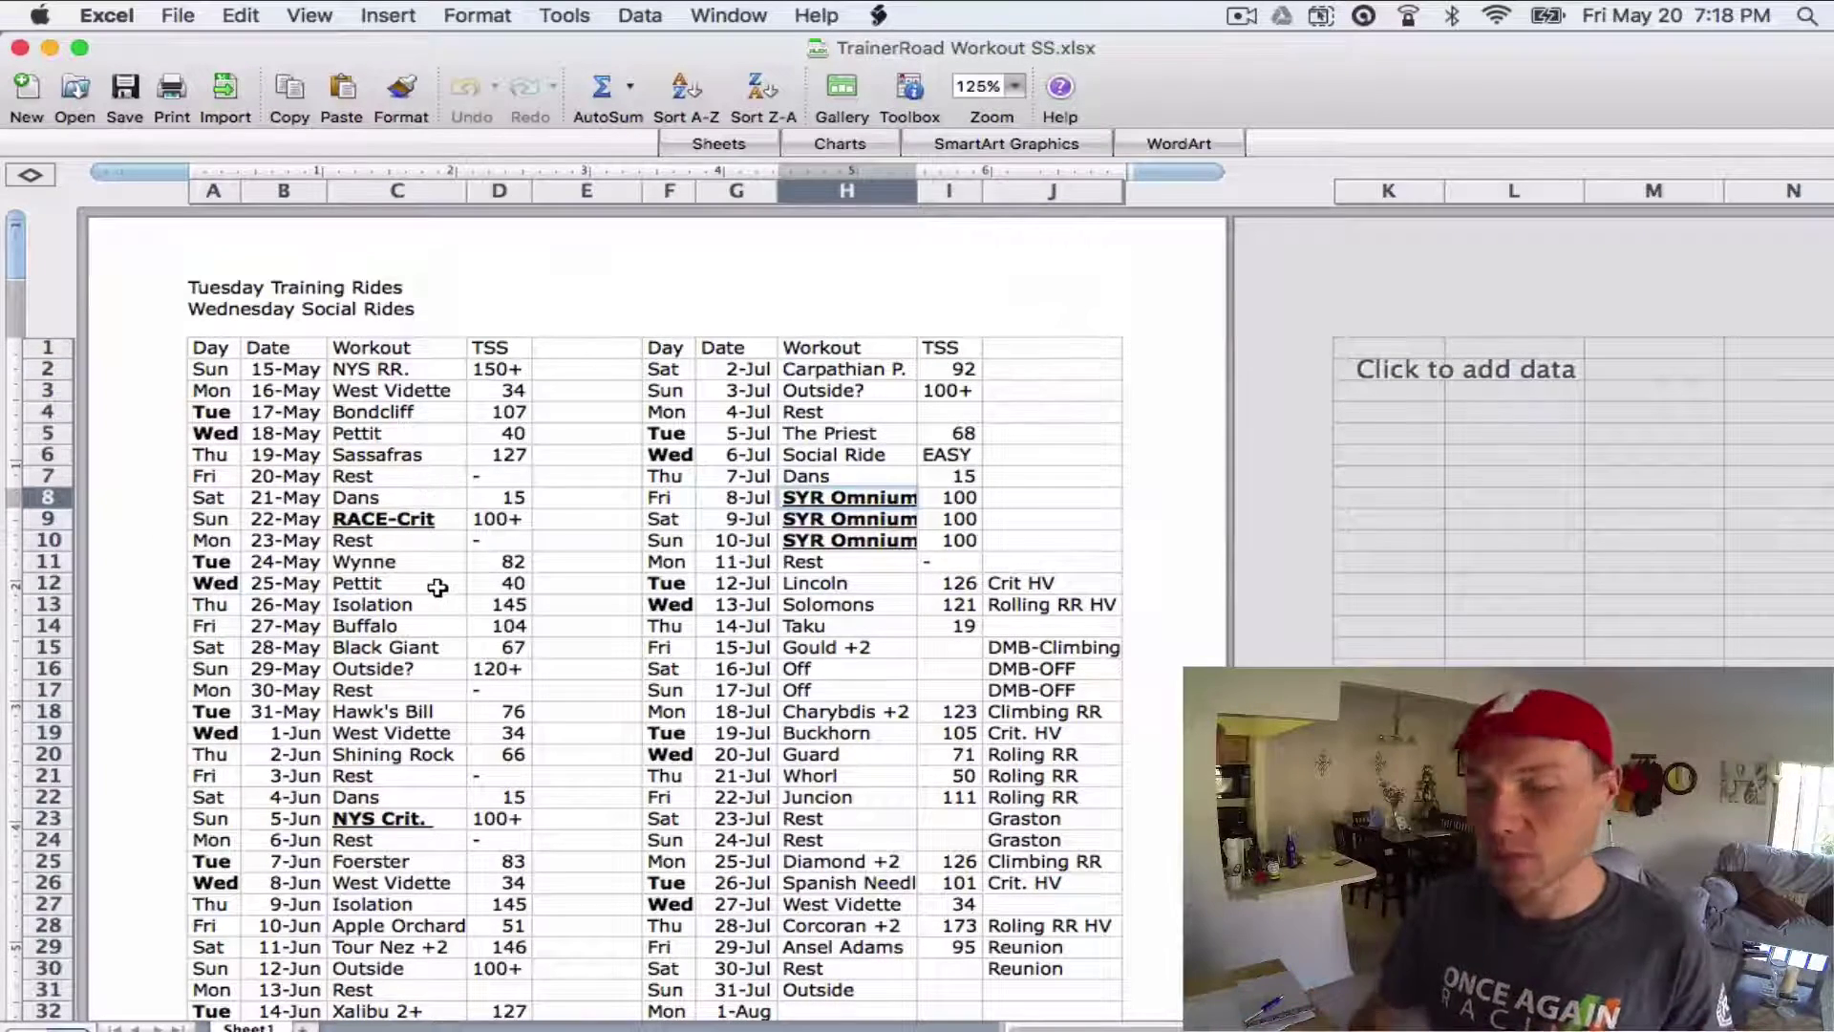
# Examine the workouts leading up to the 5-Jun NYS Crit., going day by day from 26-May to 2-Jun
pyautogui.click(375, 820)
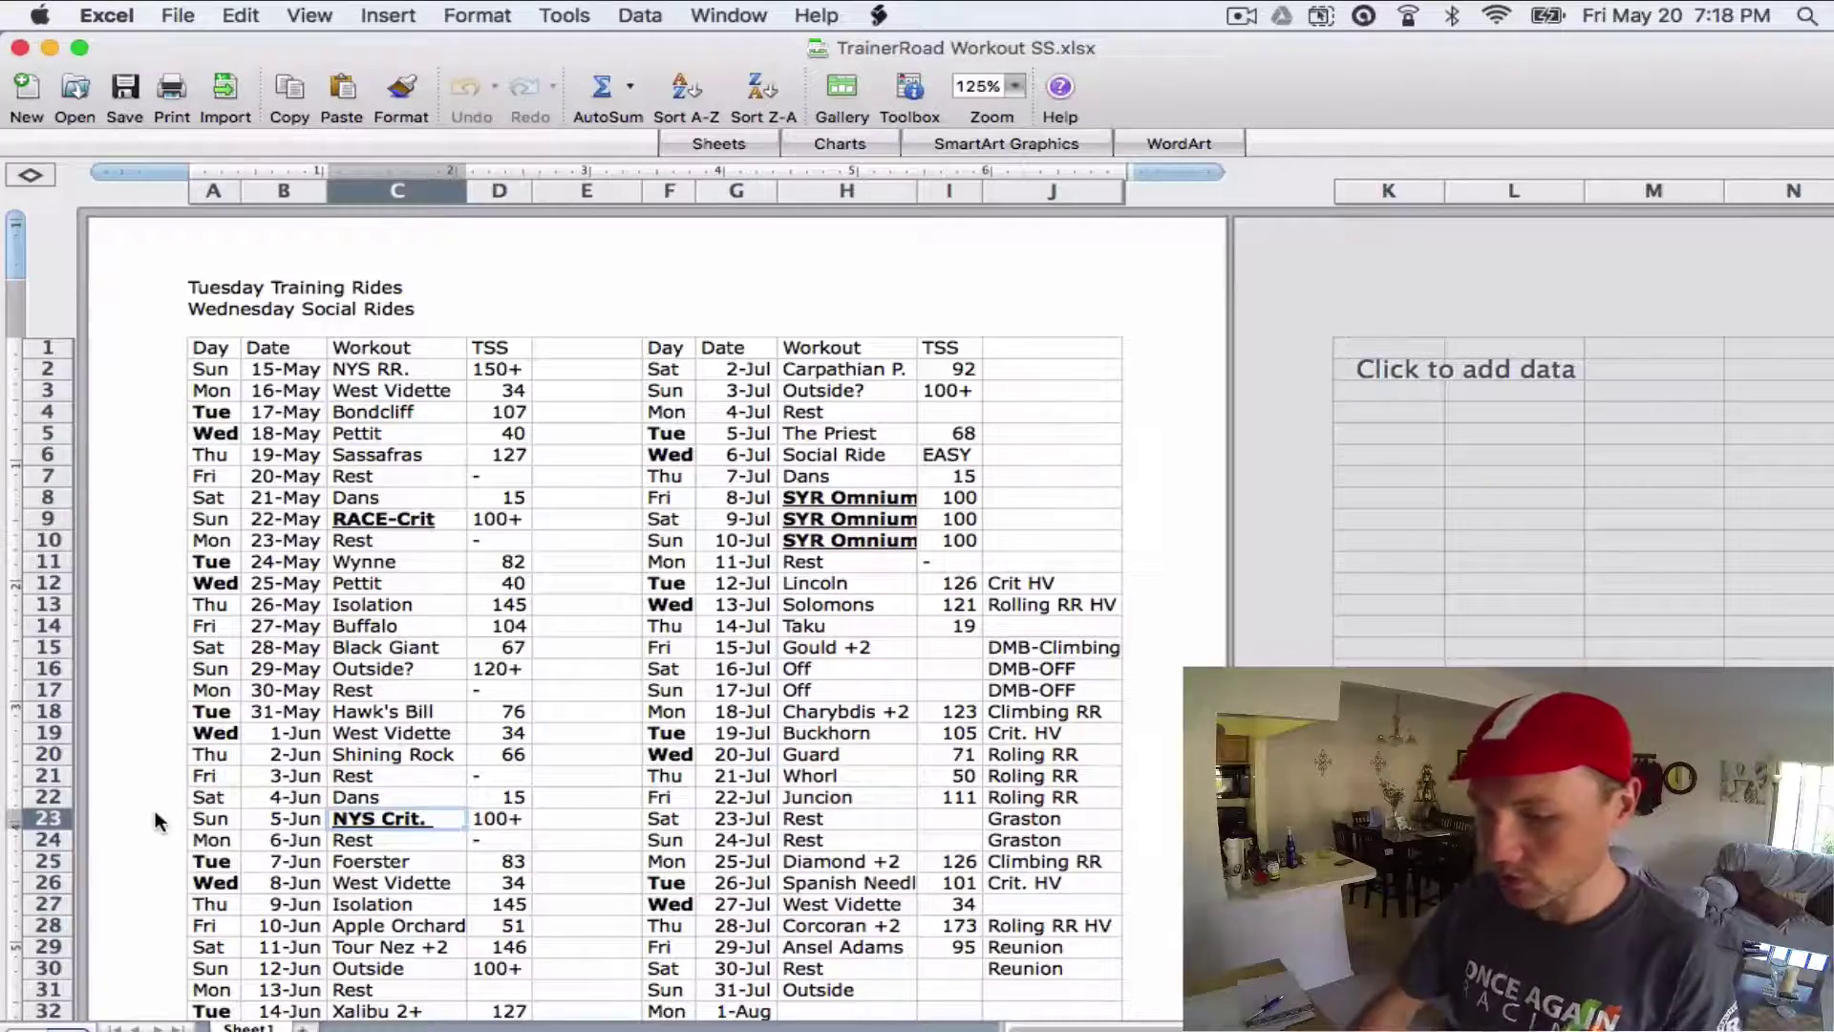
pyautogui.click(413, 804)
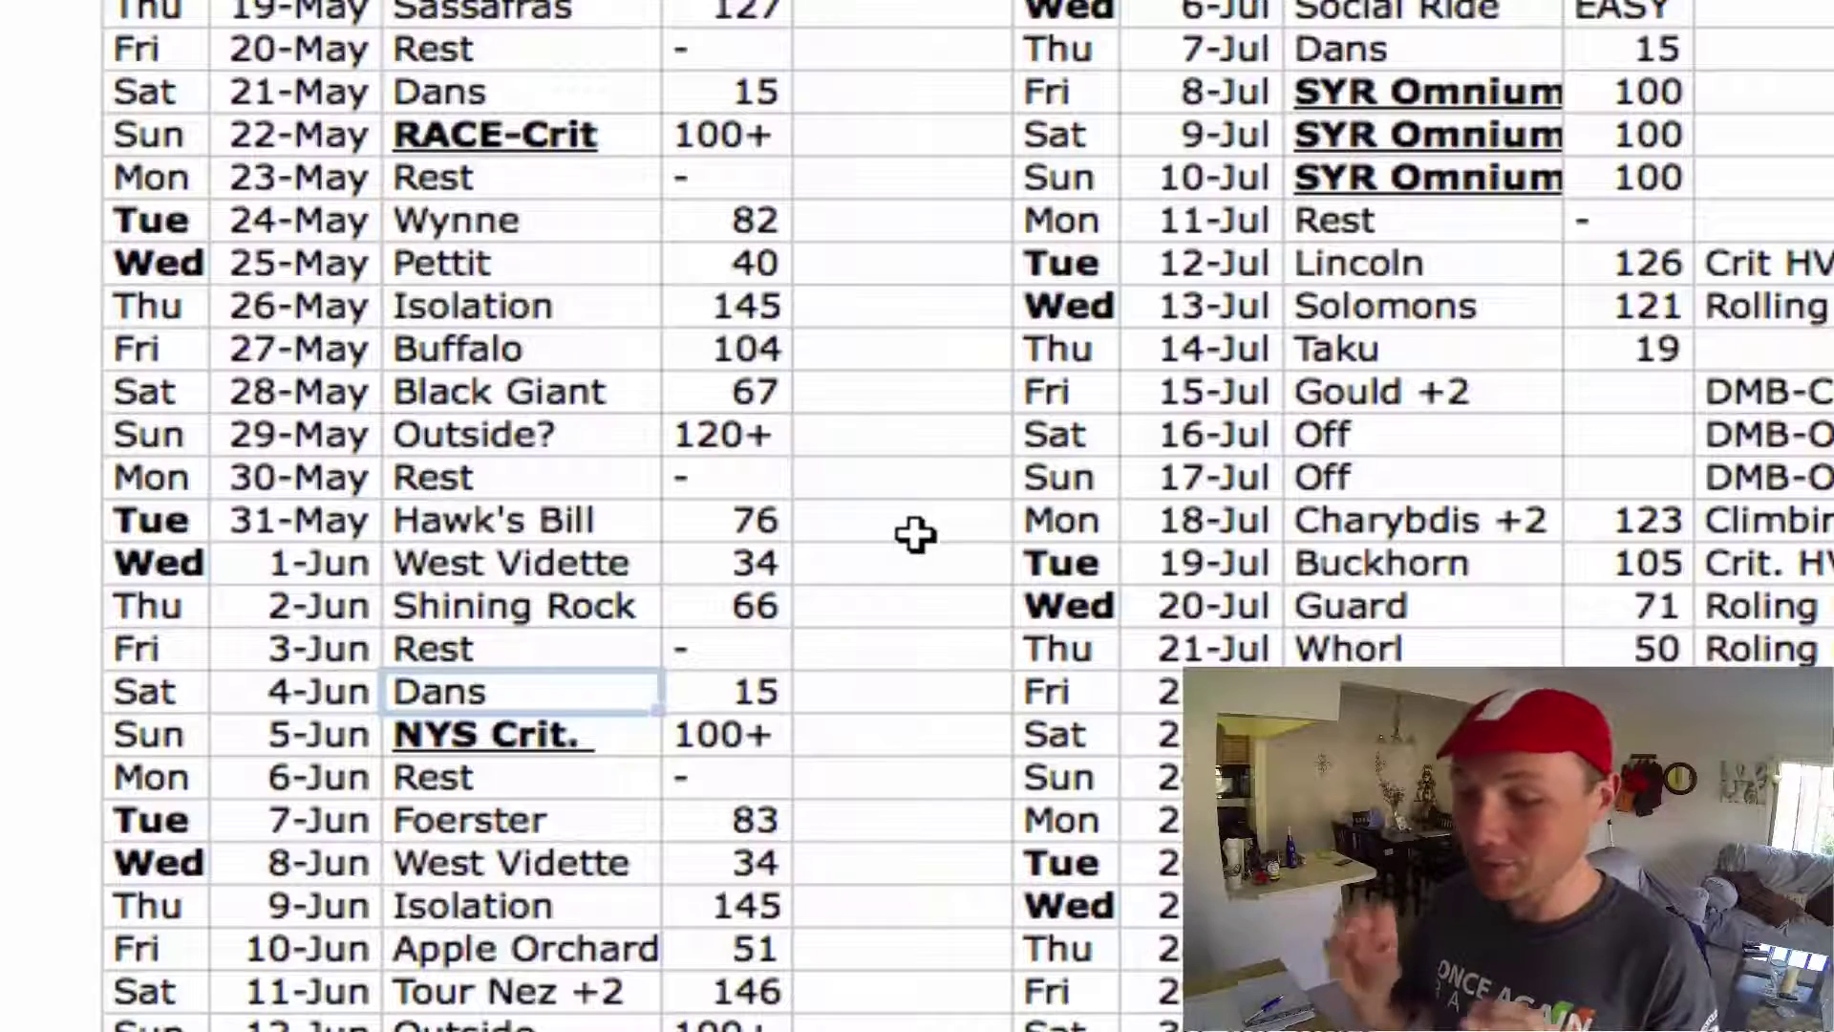
pyautogui.click(576, 322)
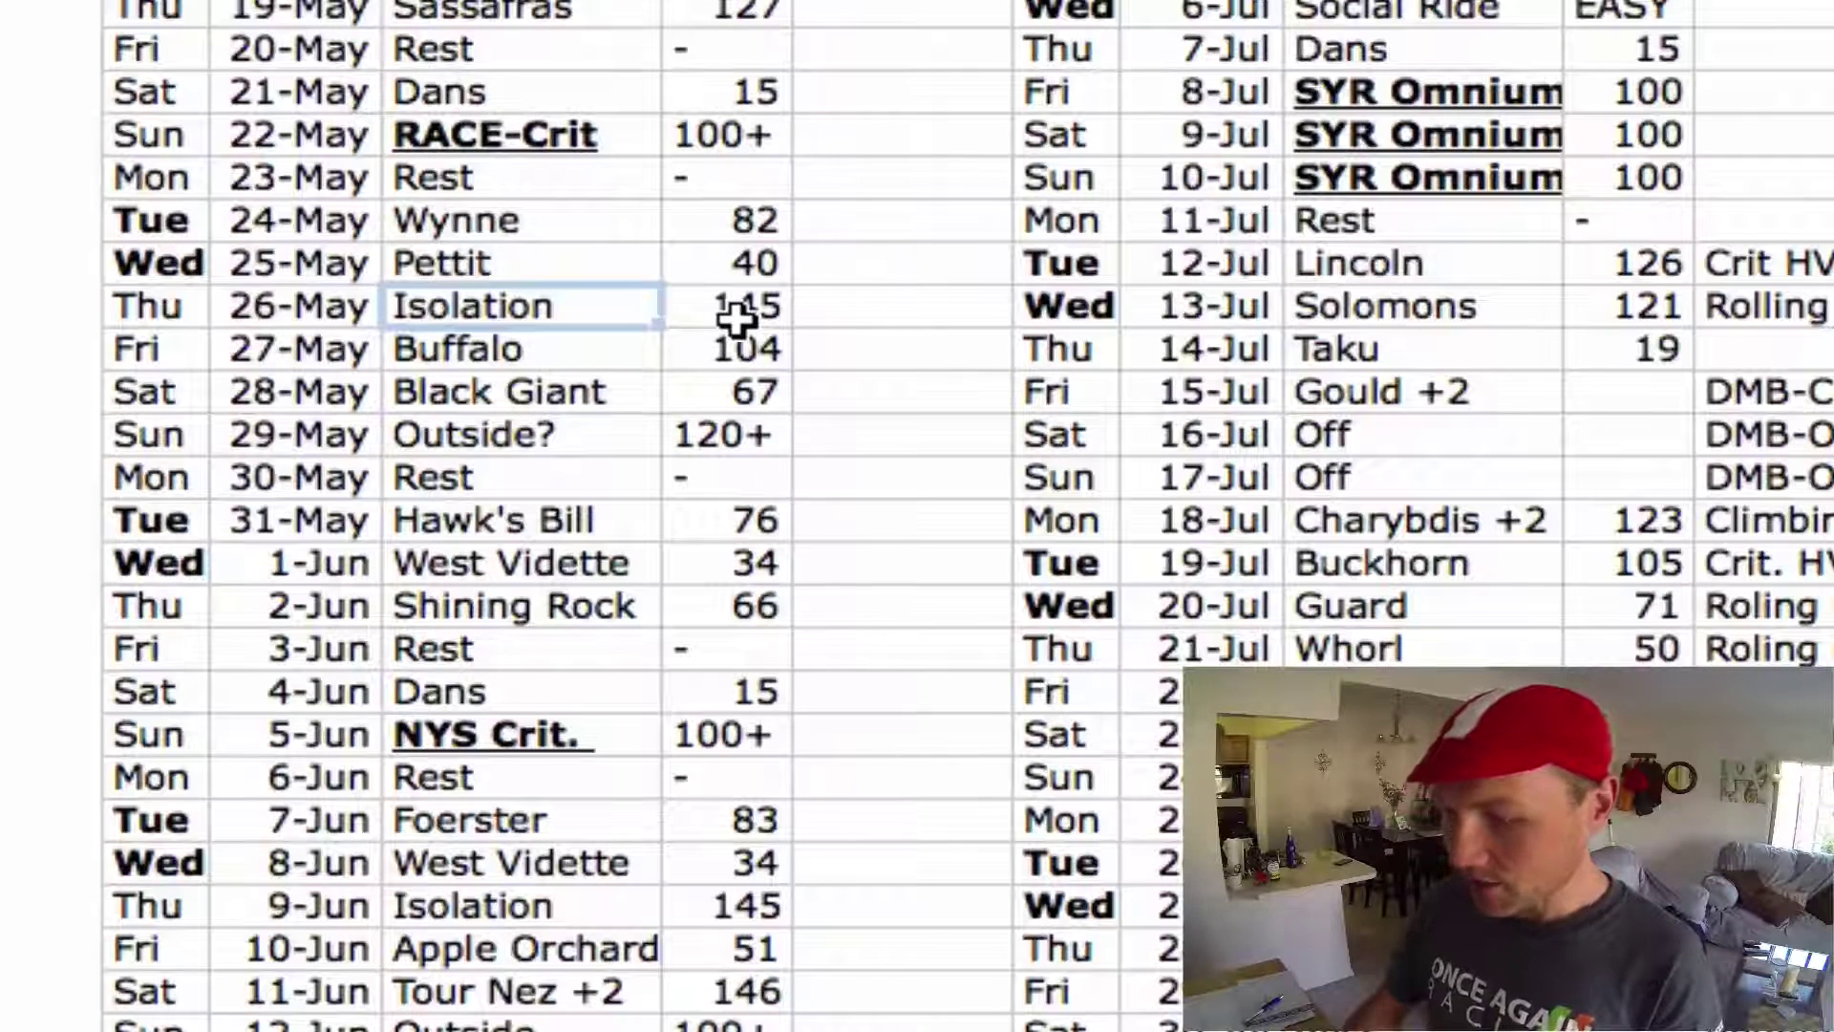
pyautogui.press('Down')
pyautogui.press('Down')
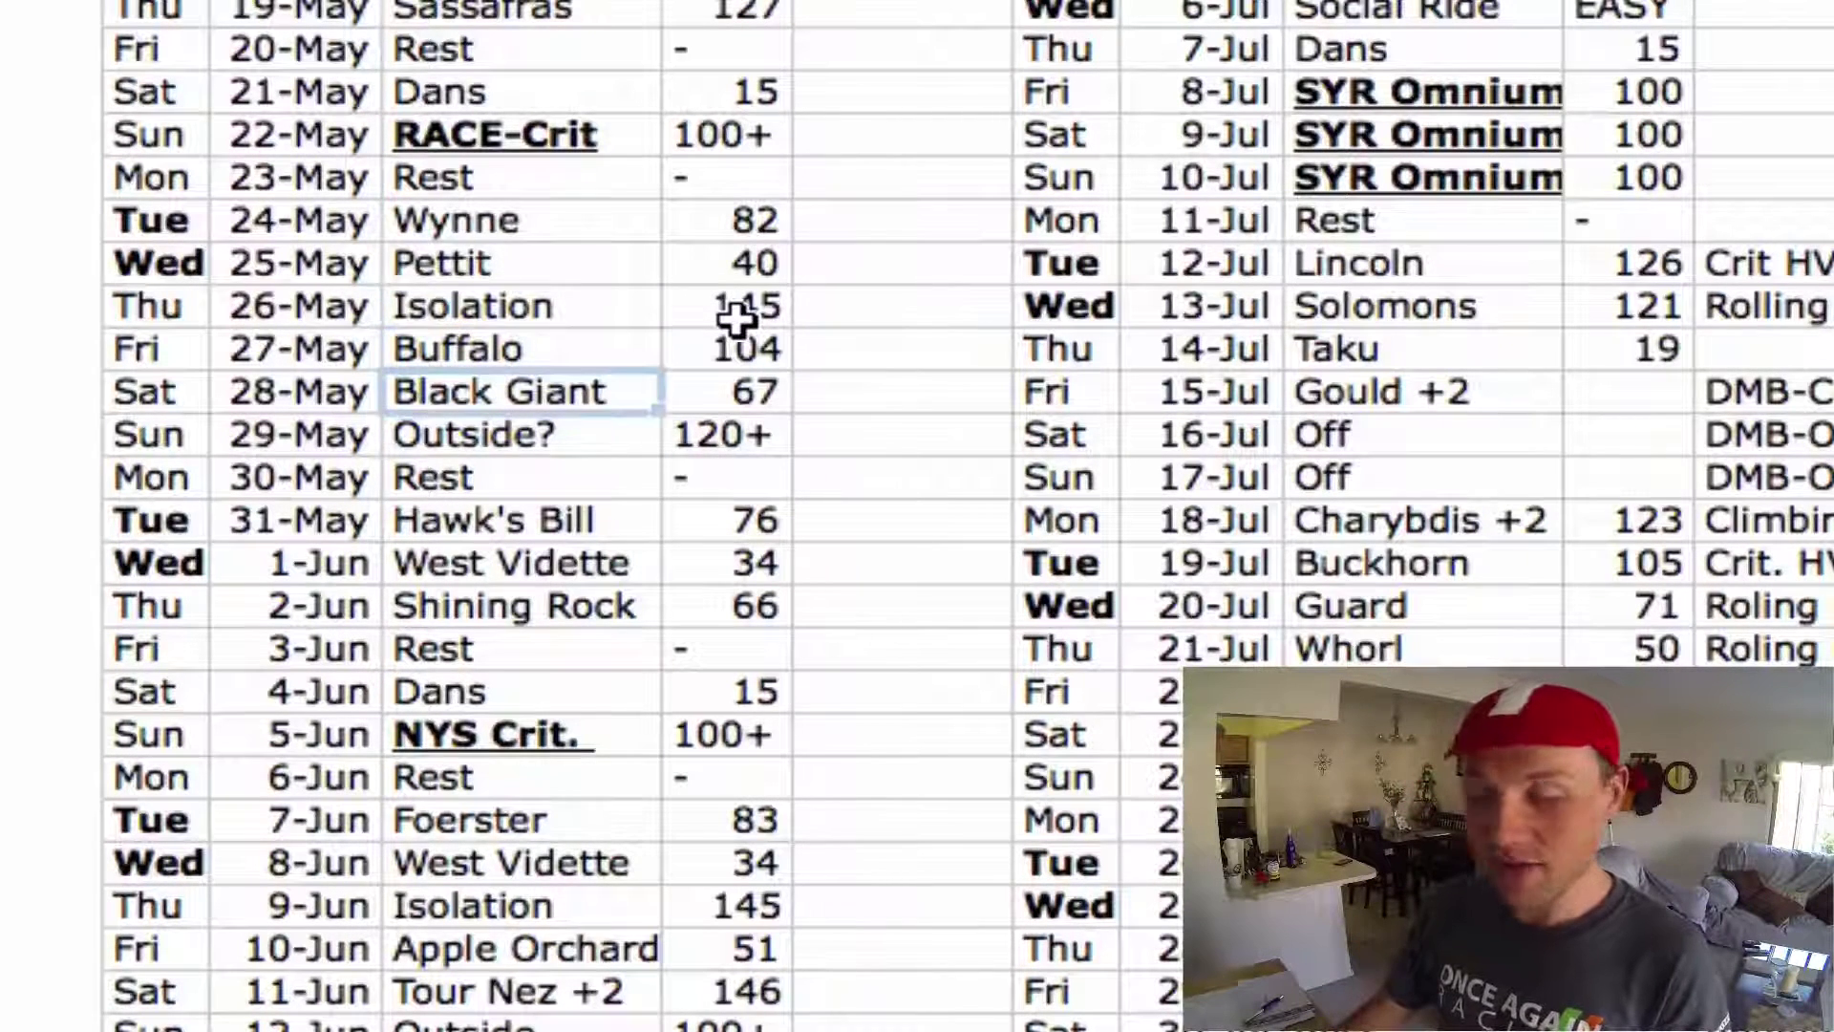
pyautogui.press('Down')
pyautogui.press('Down')
pyautogui.press('Down')
pyautogui.press('Down')
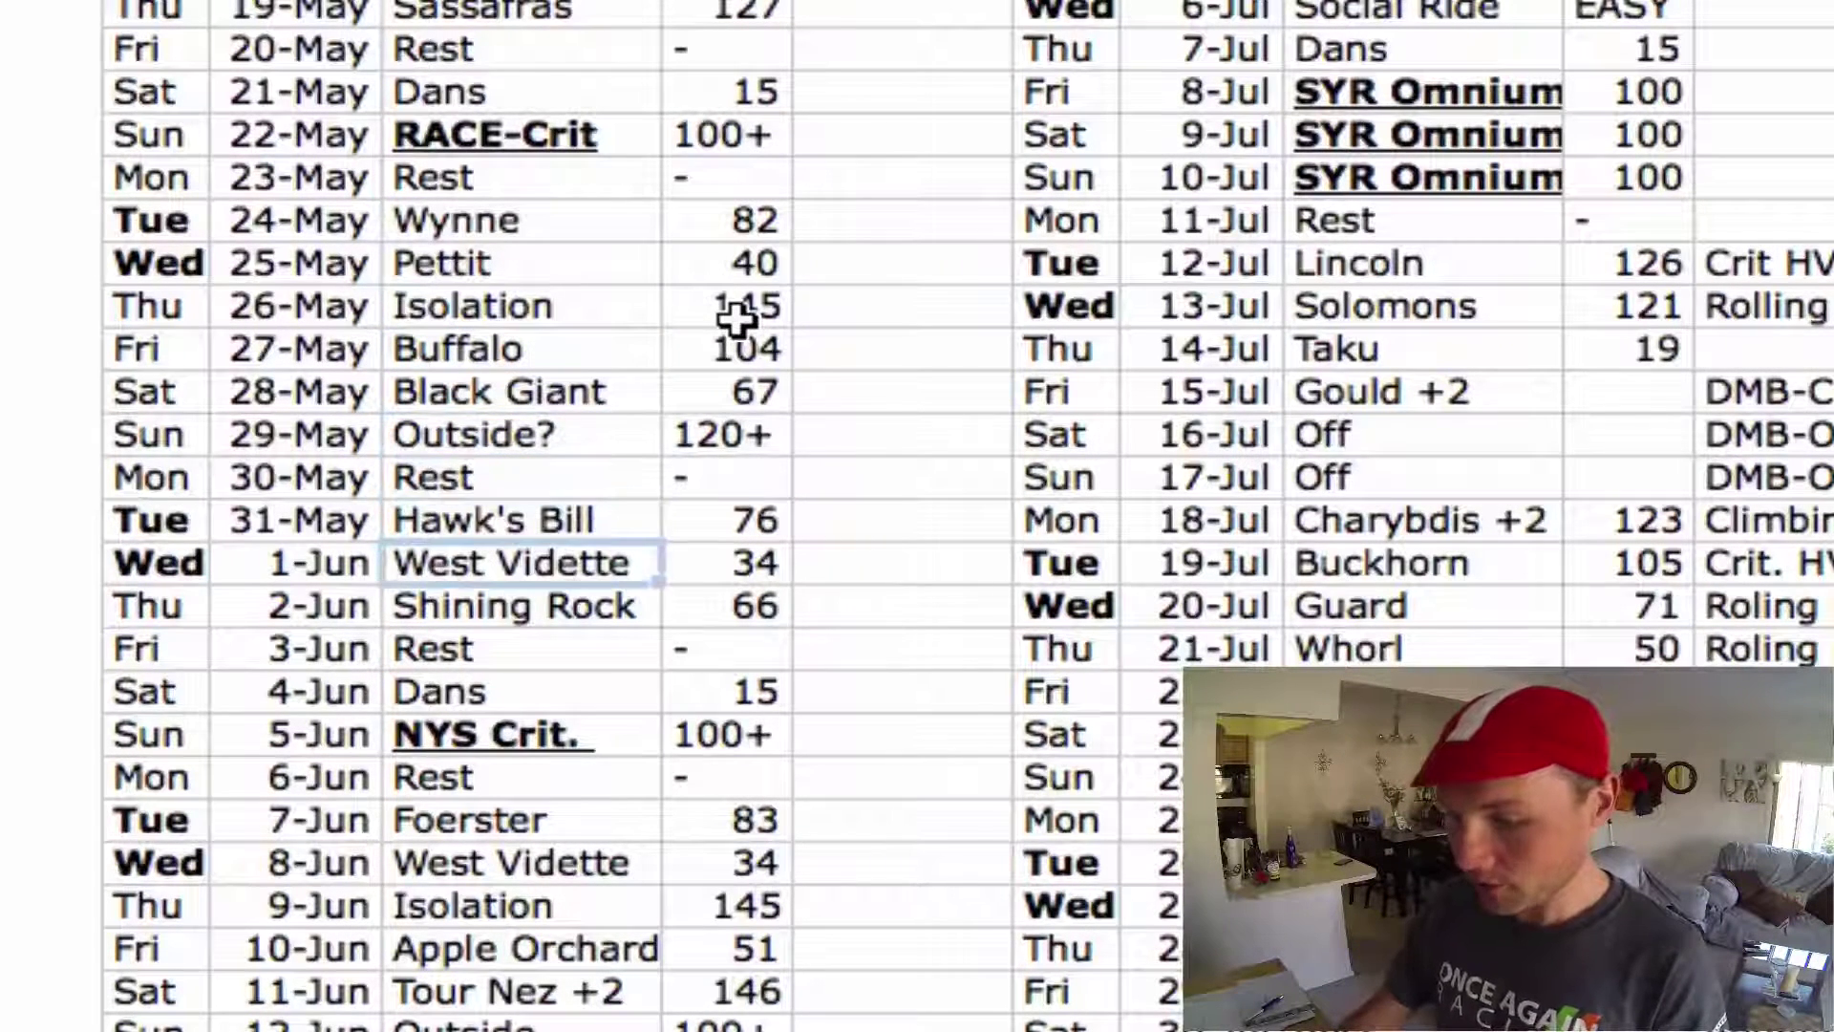
pyautogui.press('Down')
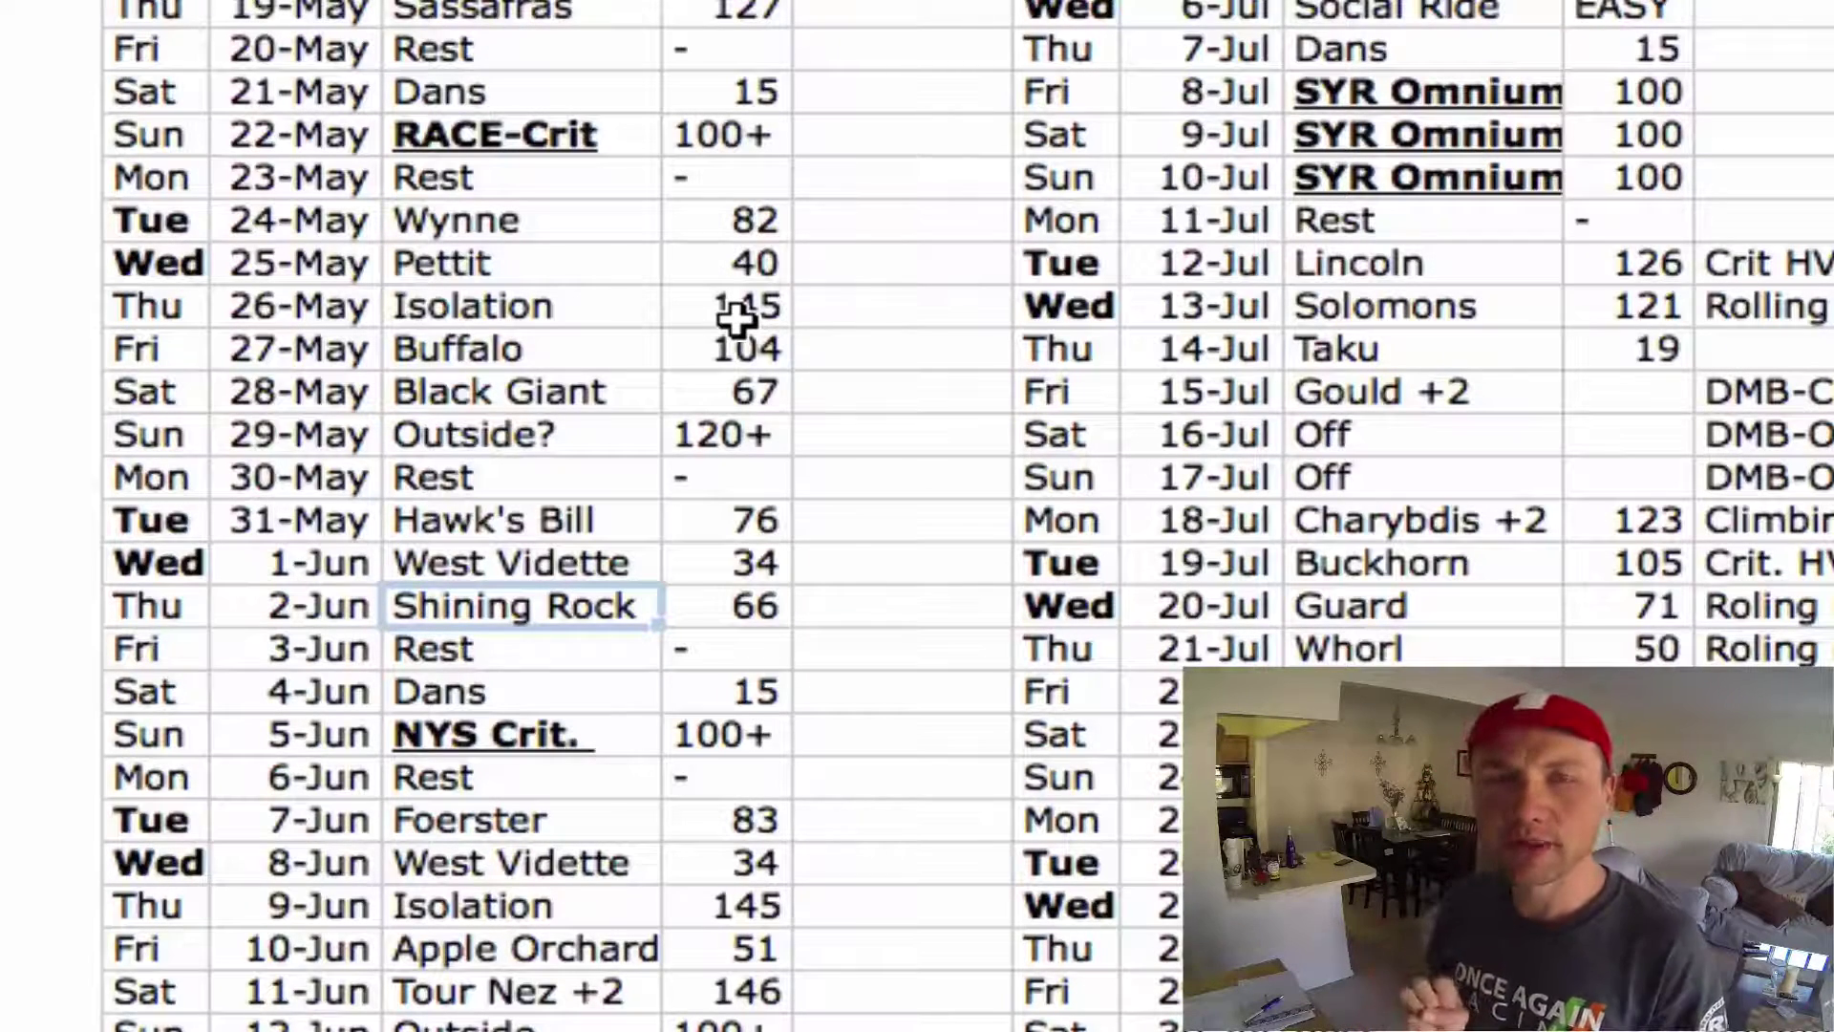
# Examine the mid-June schedule around the W-kins Glen race on 18-Jun and the long ride on 19-Jun
pyautogui.scroll(-5, 593, 462)
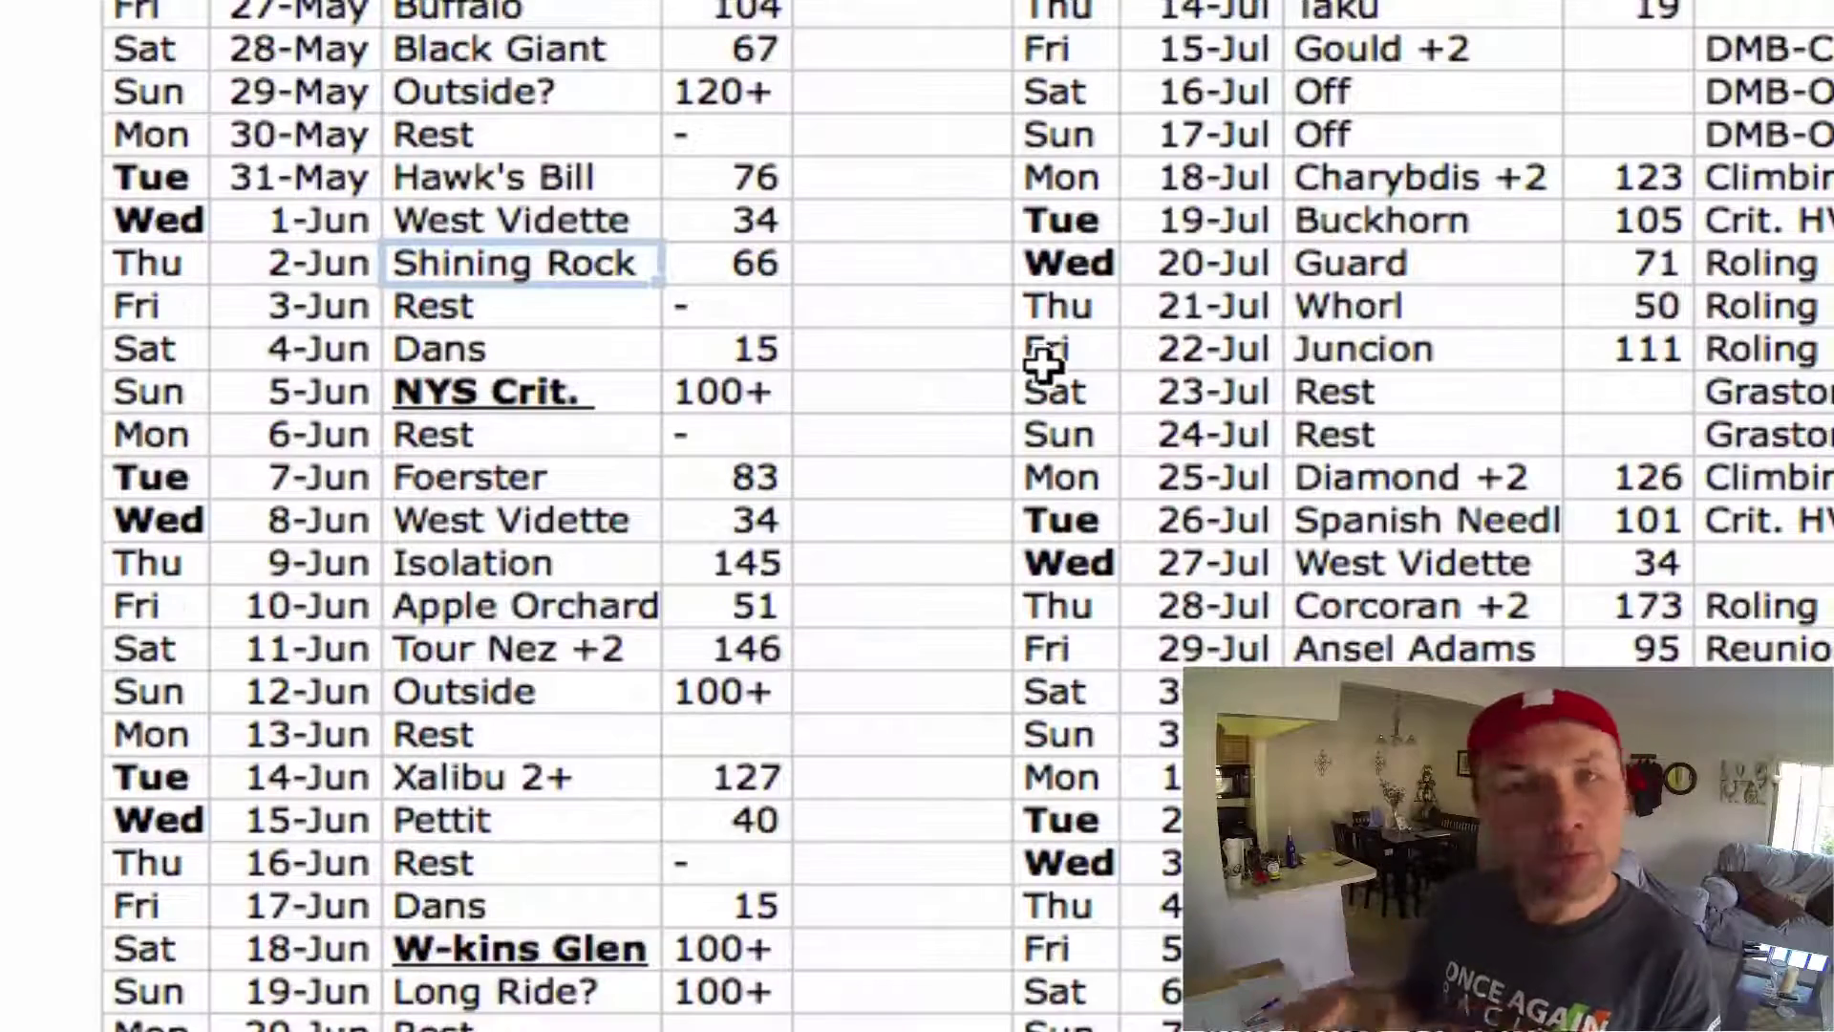
pyautogui.scroll(-5, 1044, 361)
pyautogui.scroll(-3, 1044, 361)
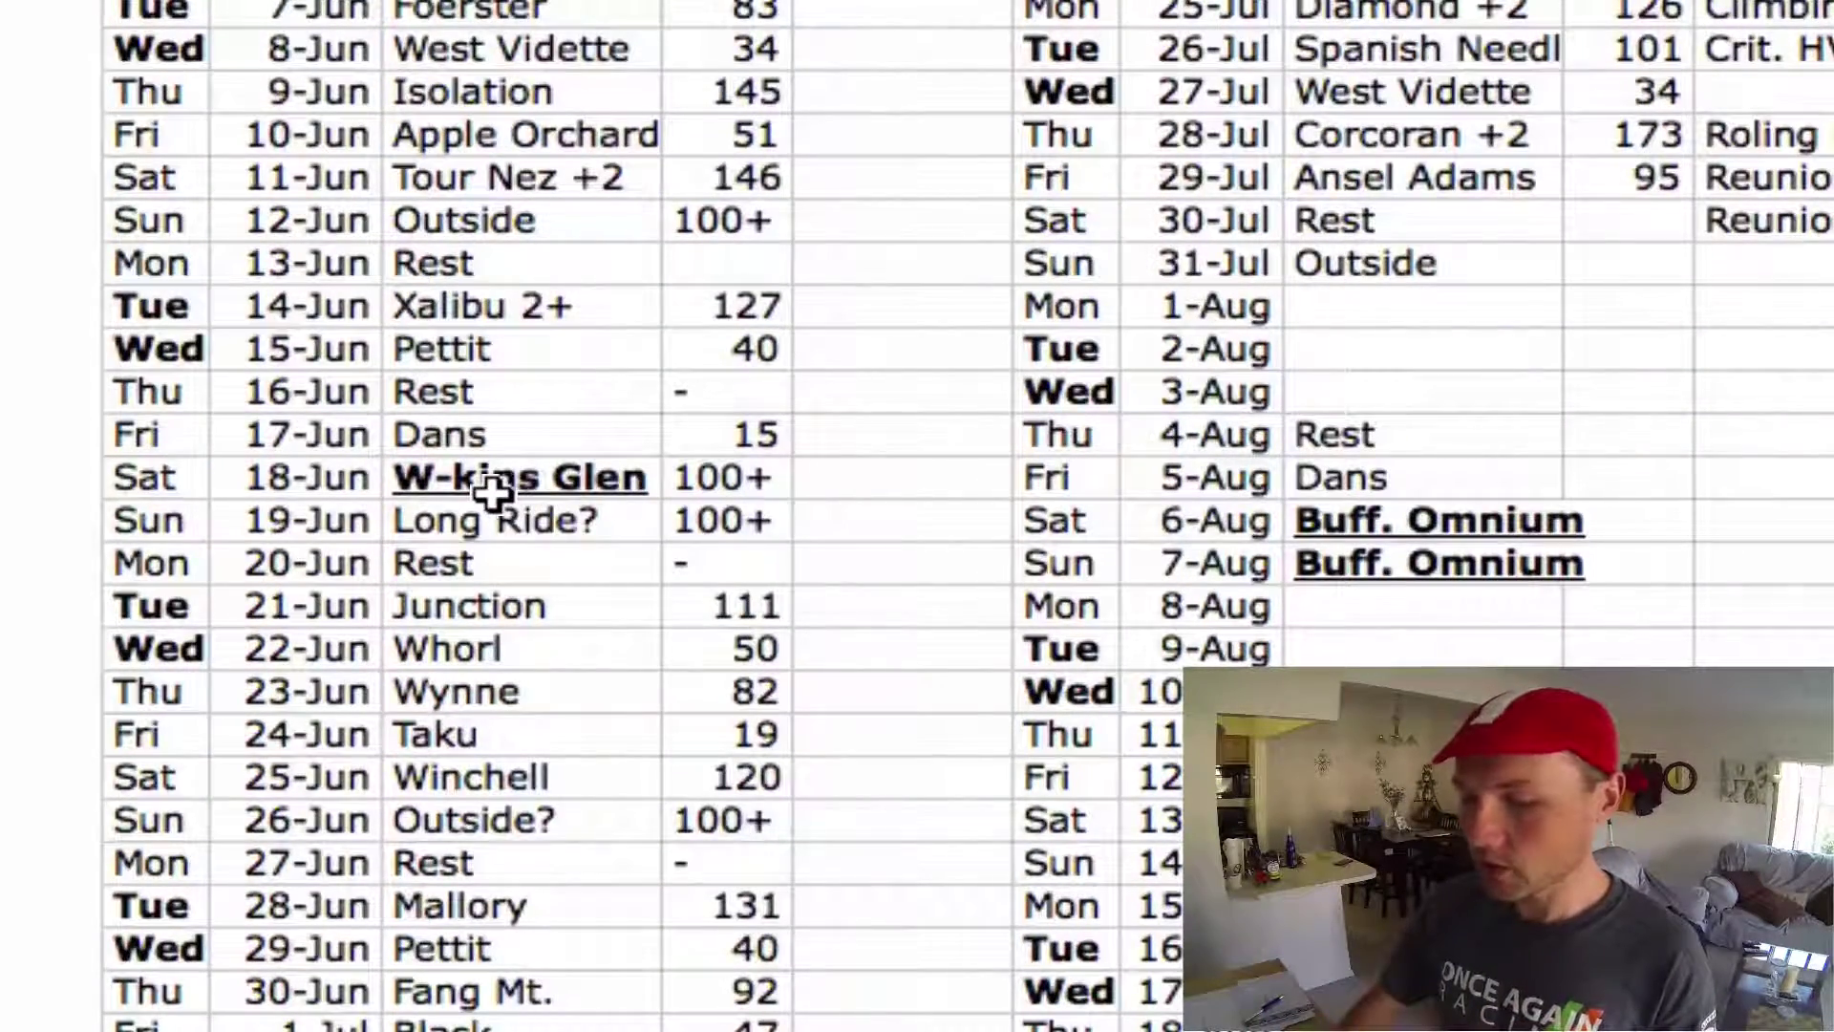
pyautogui.click(520, 485)
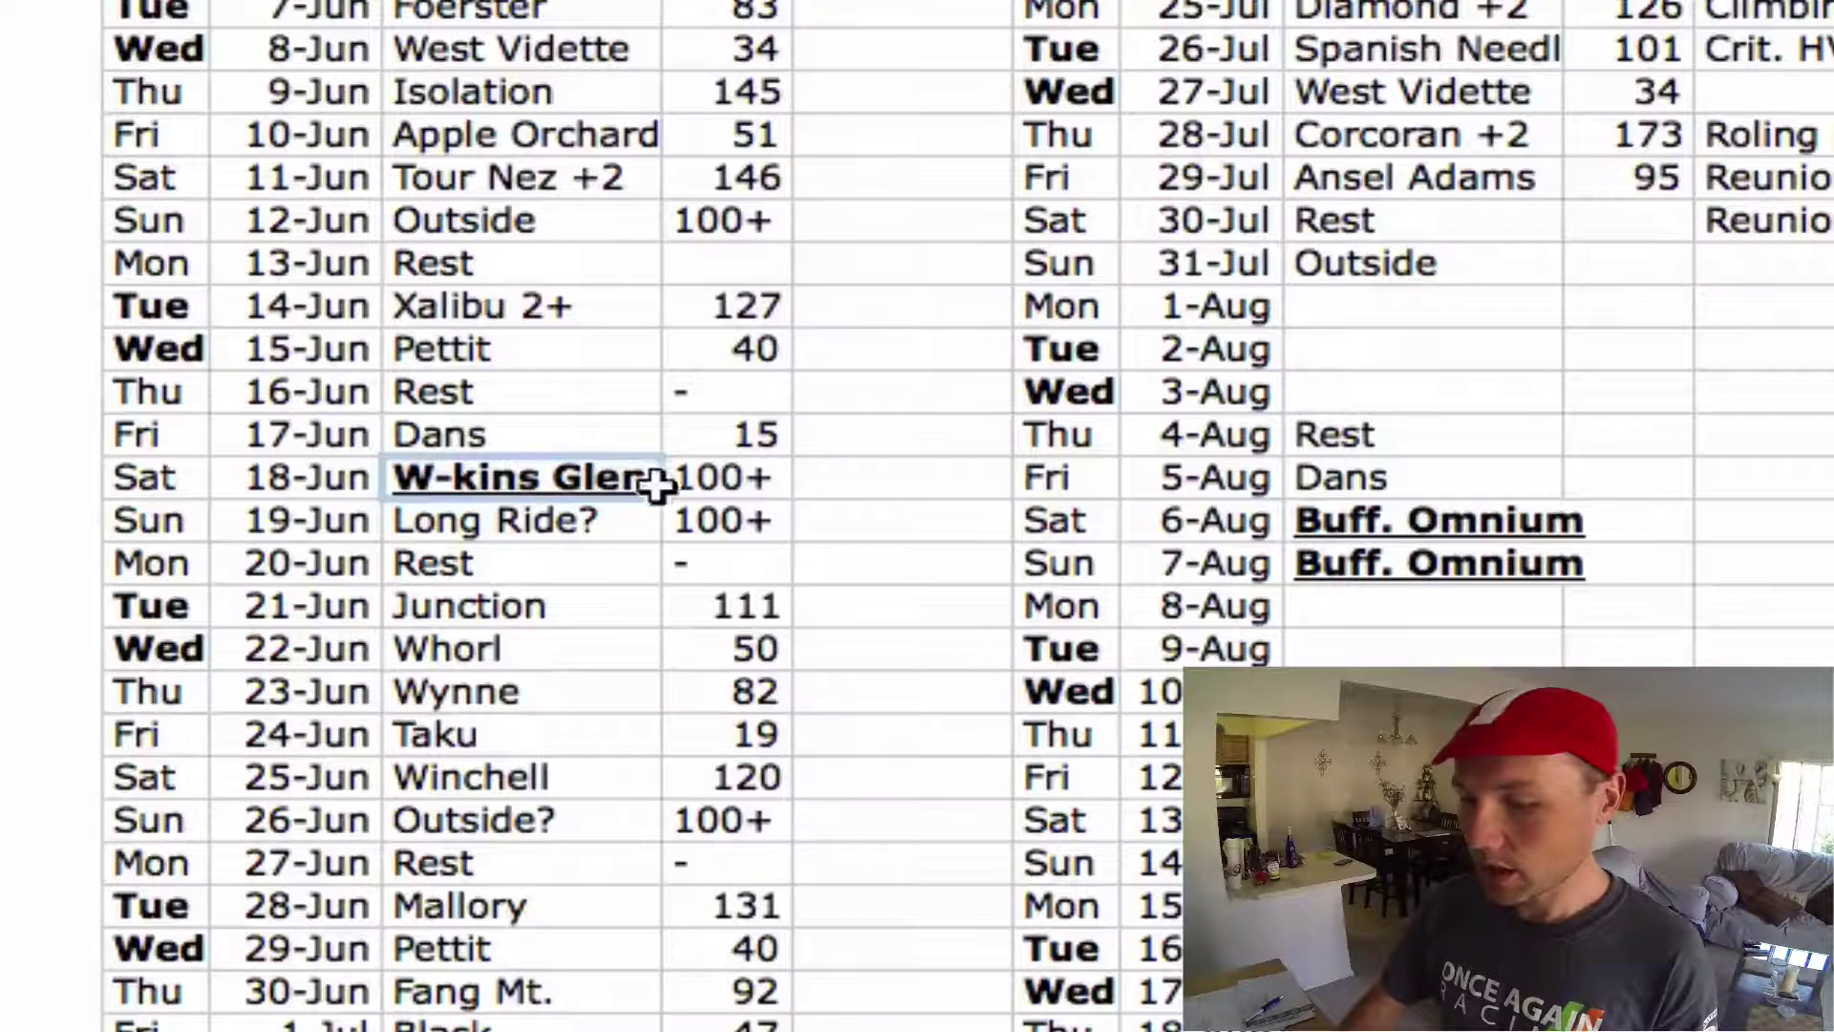
pyautogui.click(600, 519)
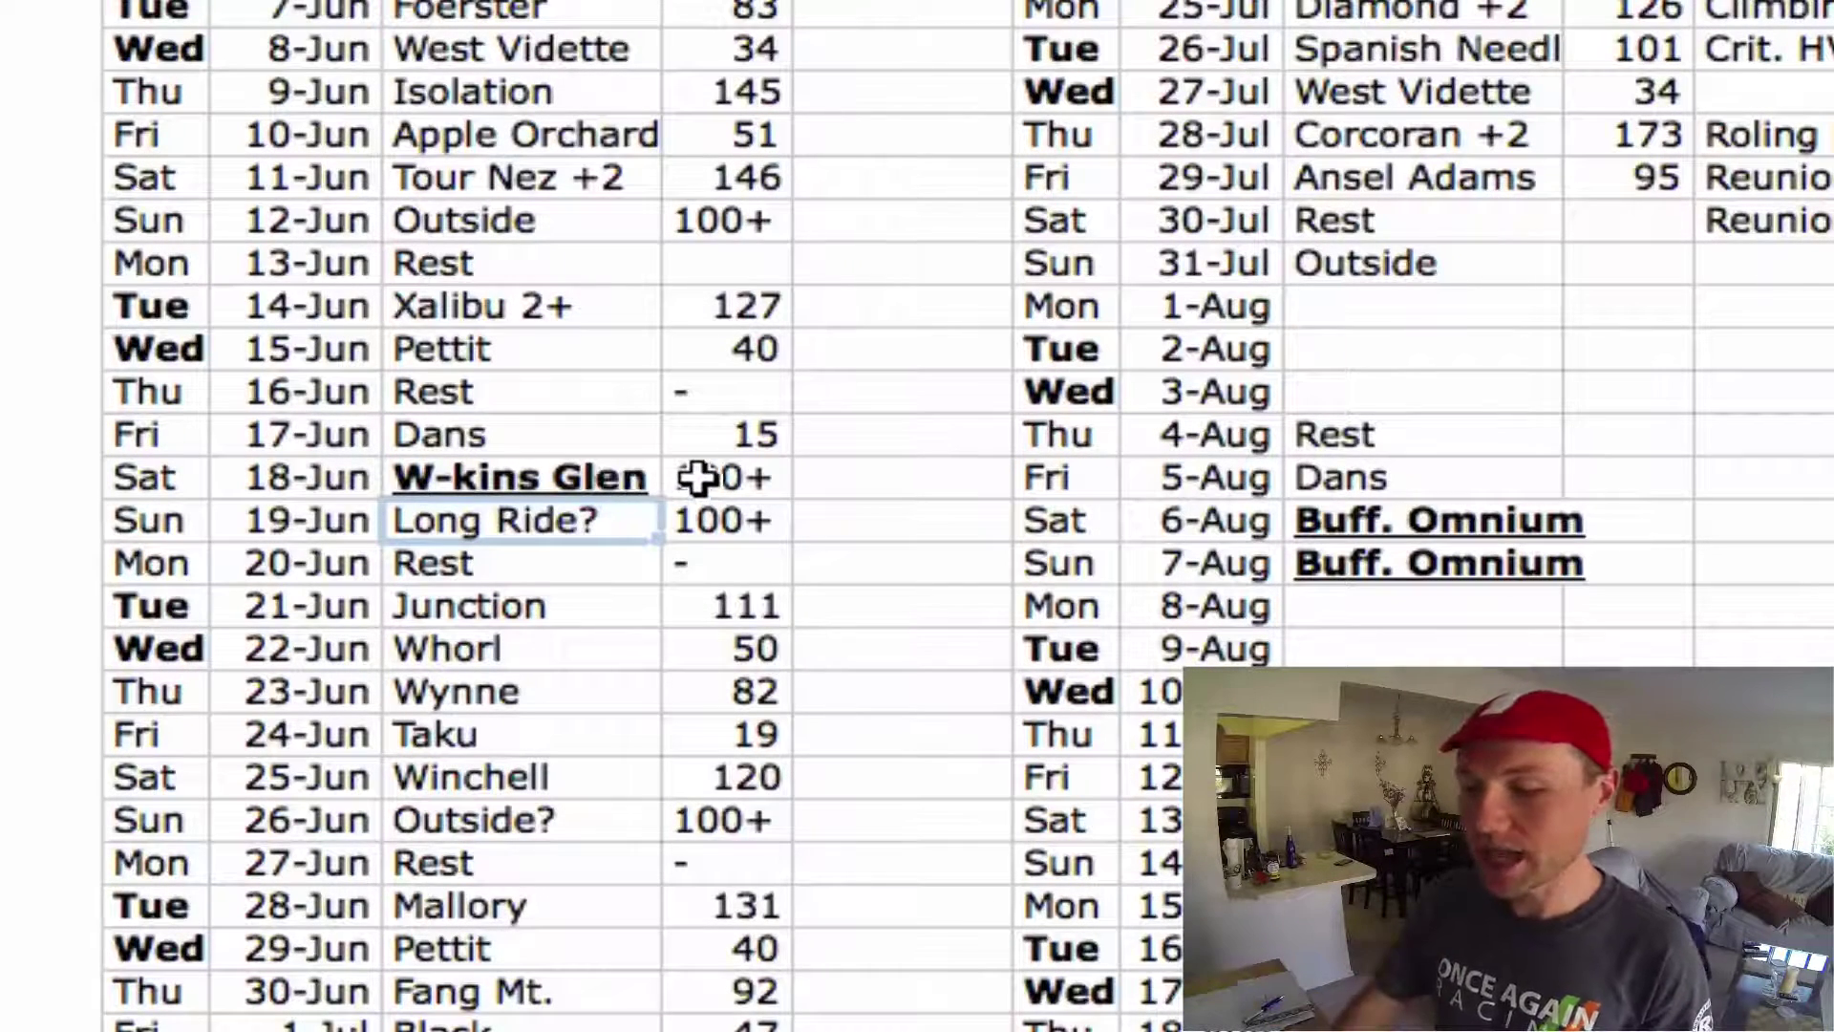
pyautogui.click(570, 480)
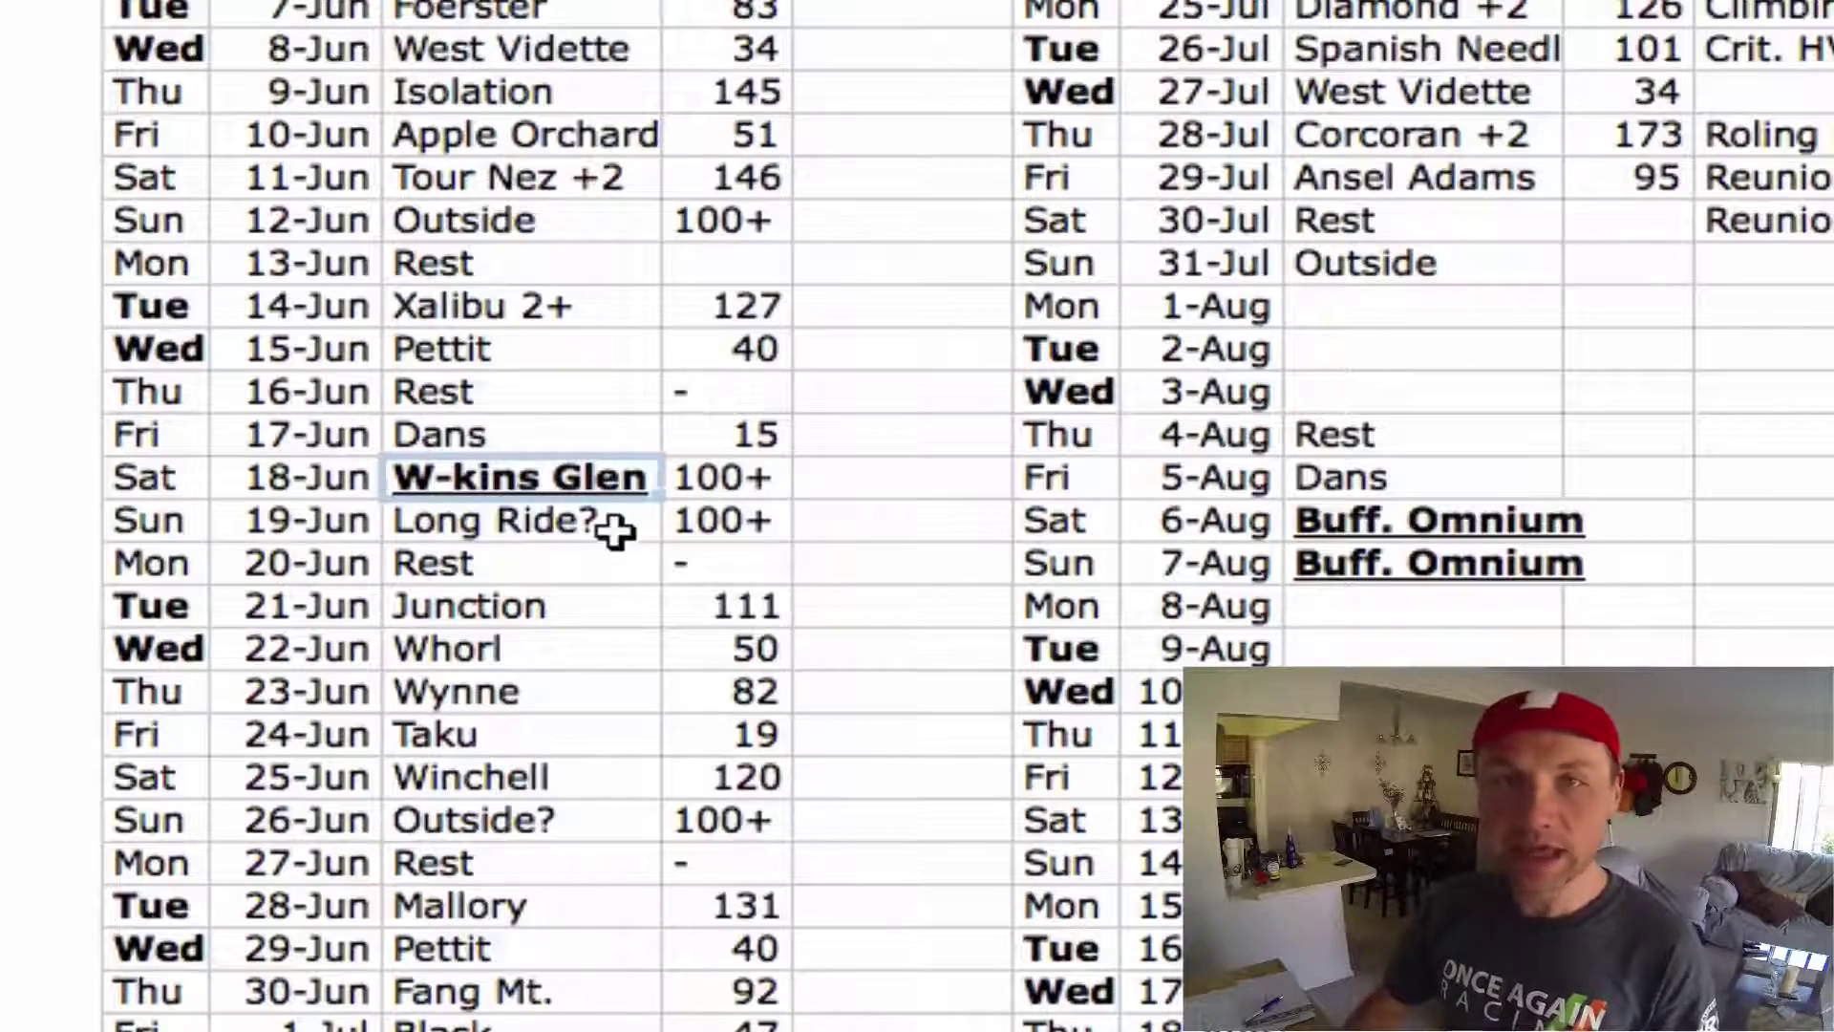
pyautogui.scroll(3, 614, 529)
pyautogui.scroll(1, 615, 530)
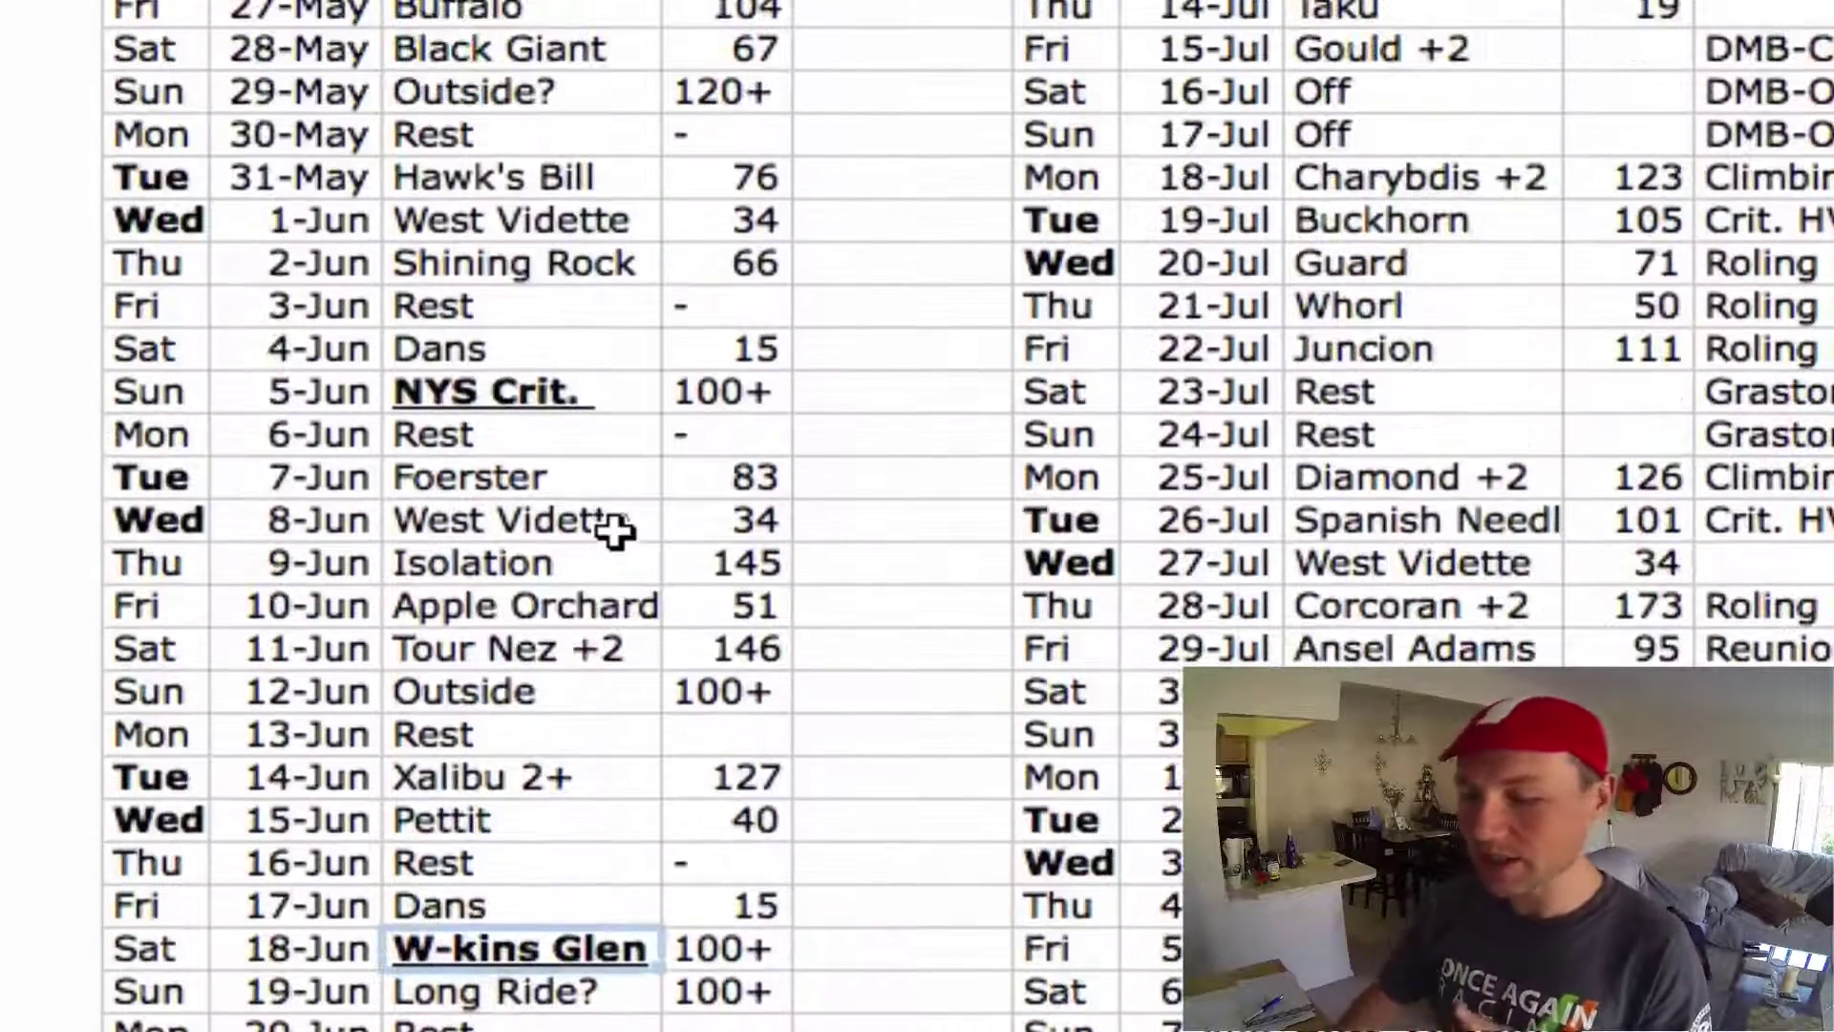
pyautogui.scroll(3, 614, 528)
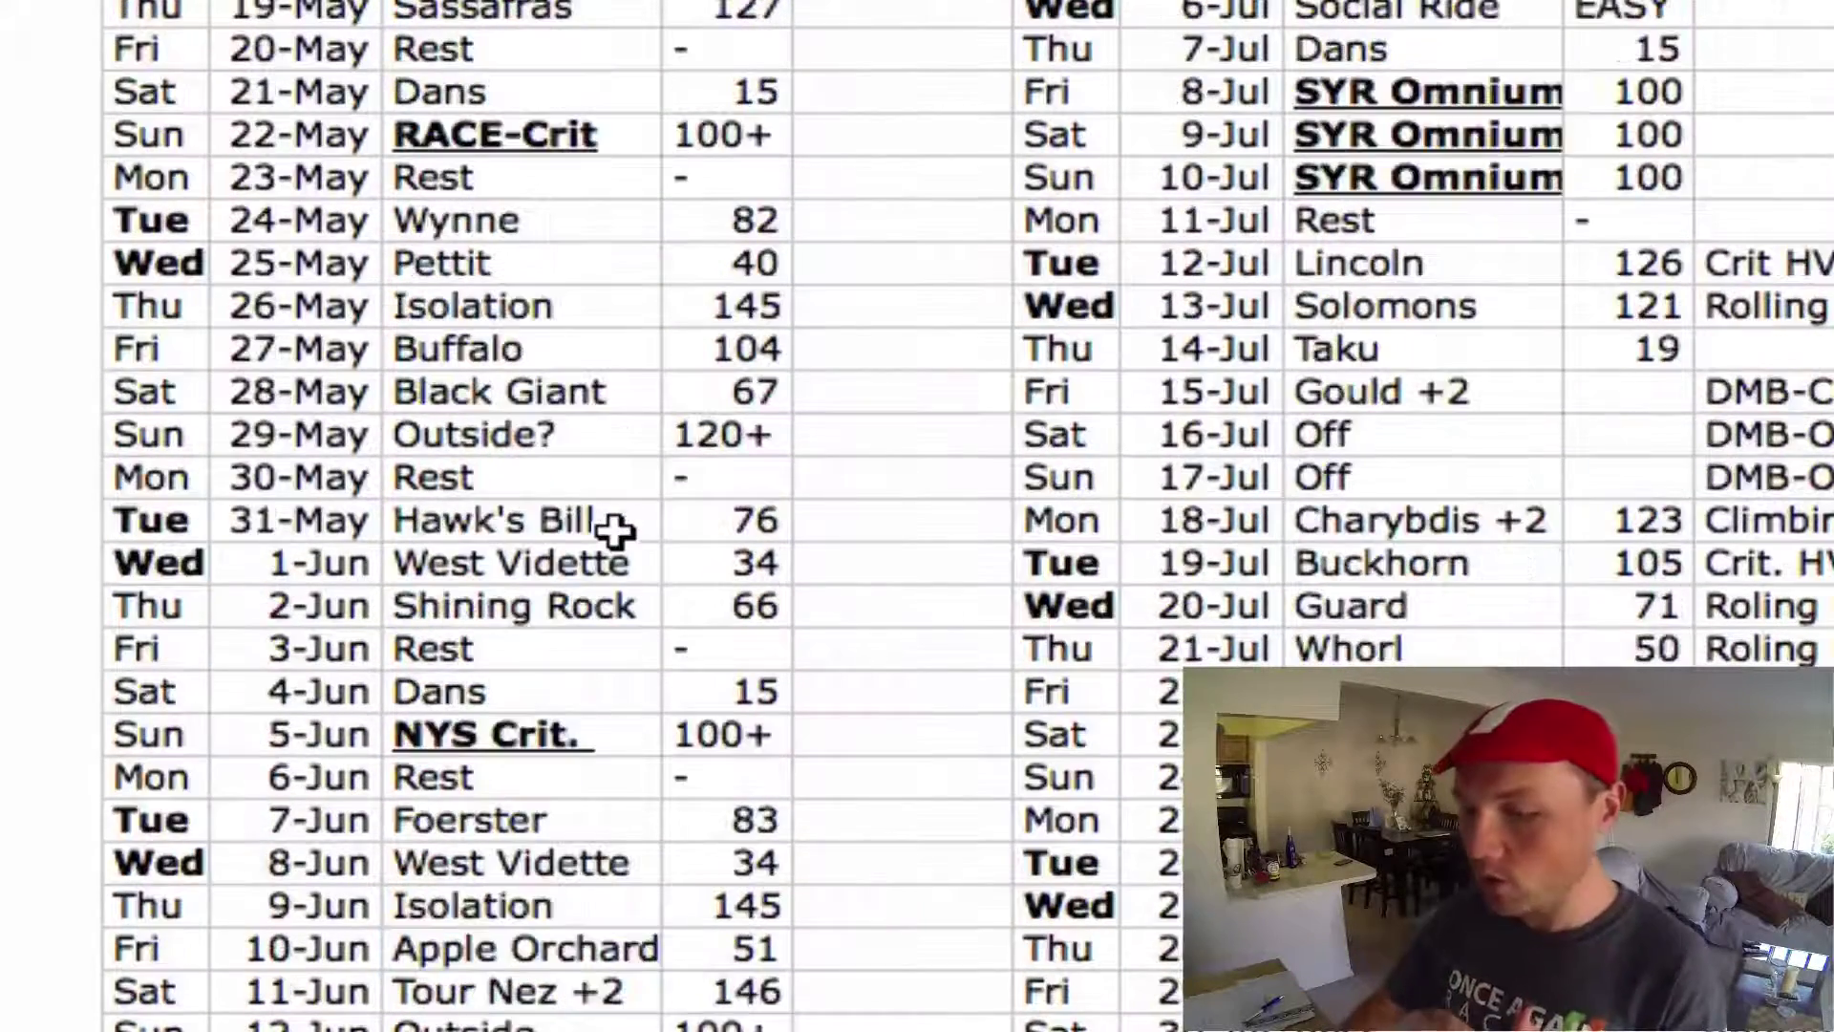
# Look over the schedule from the SYR Omnium on 8-Jul to the Buff. Omnium in early August
pyautogui.click(1400, 92)
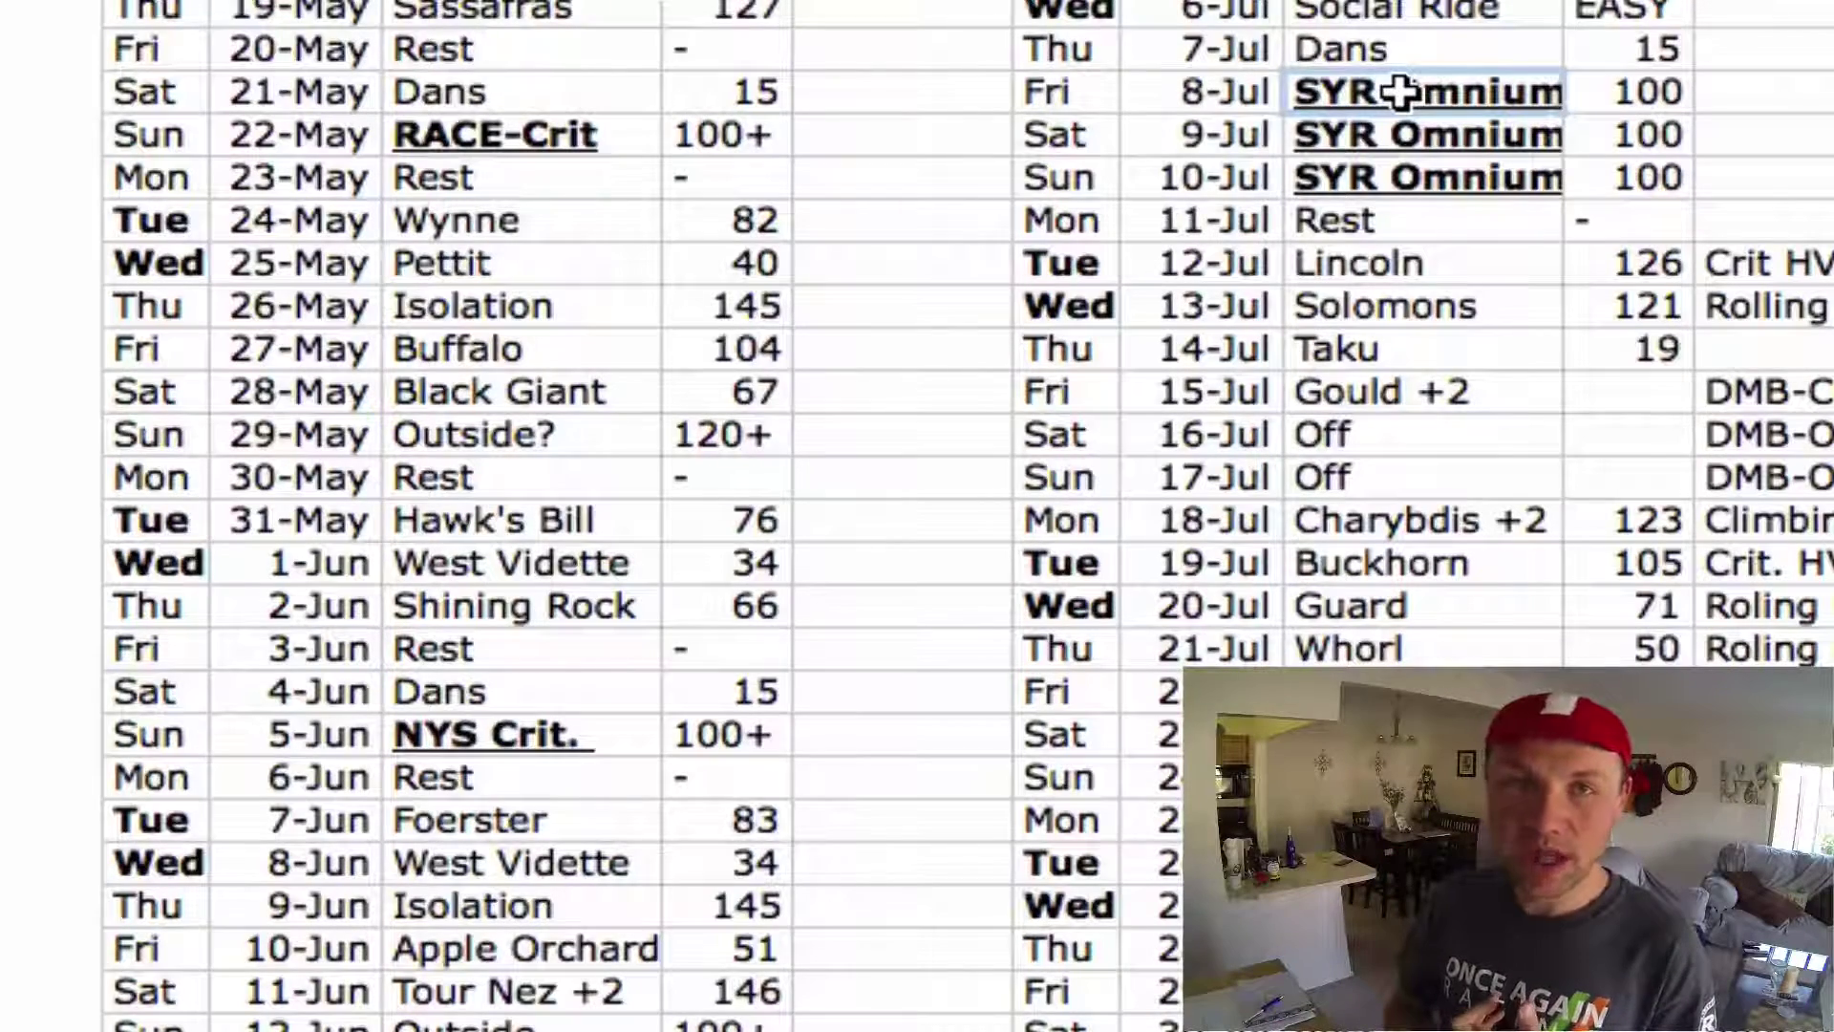
pyautogui.scroll(-5, 1223, 91)
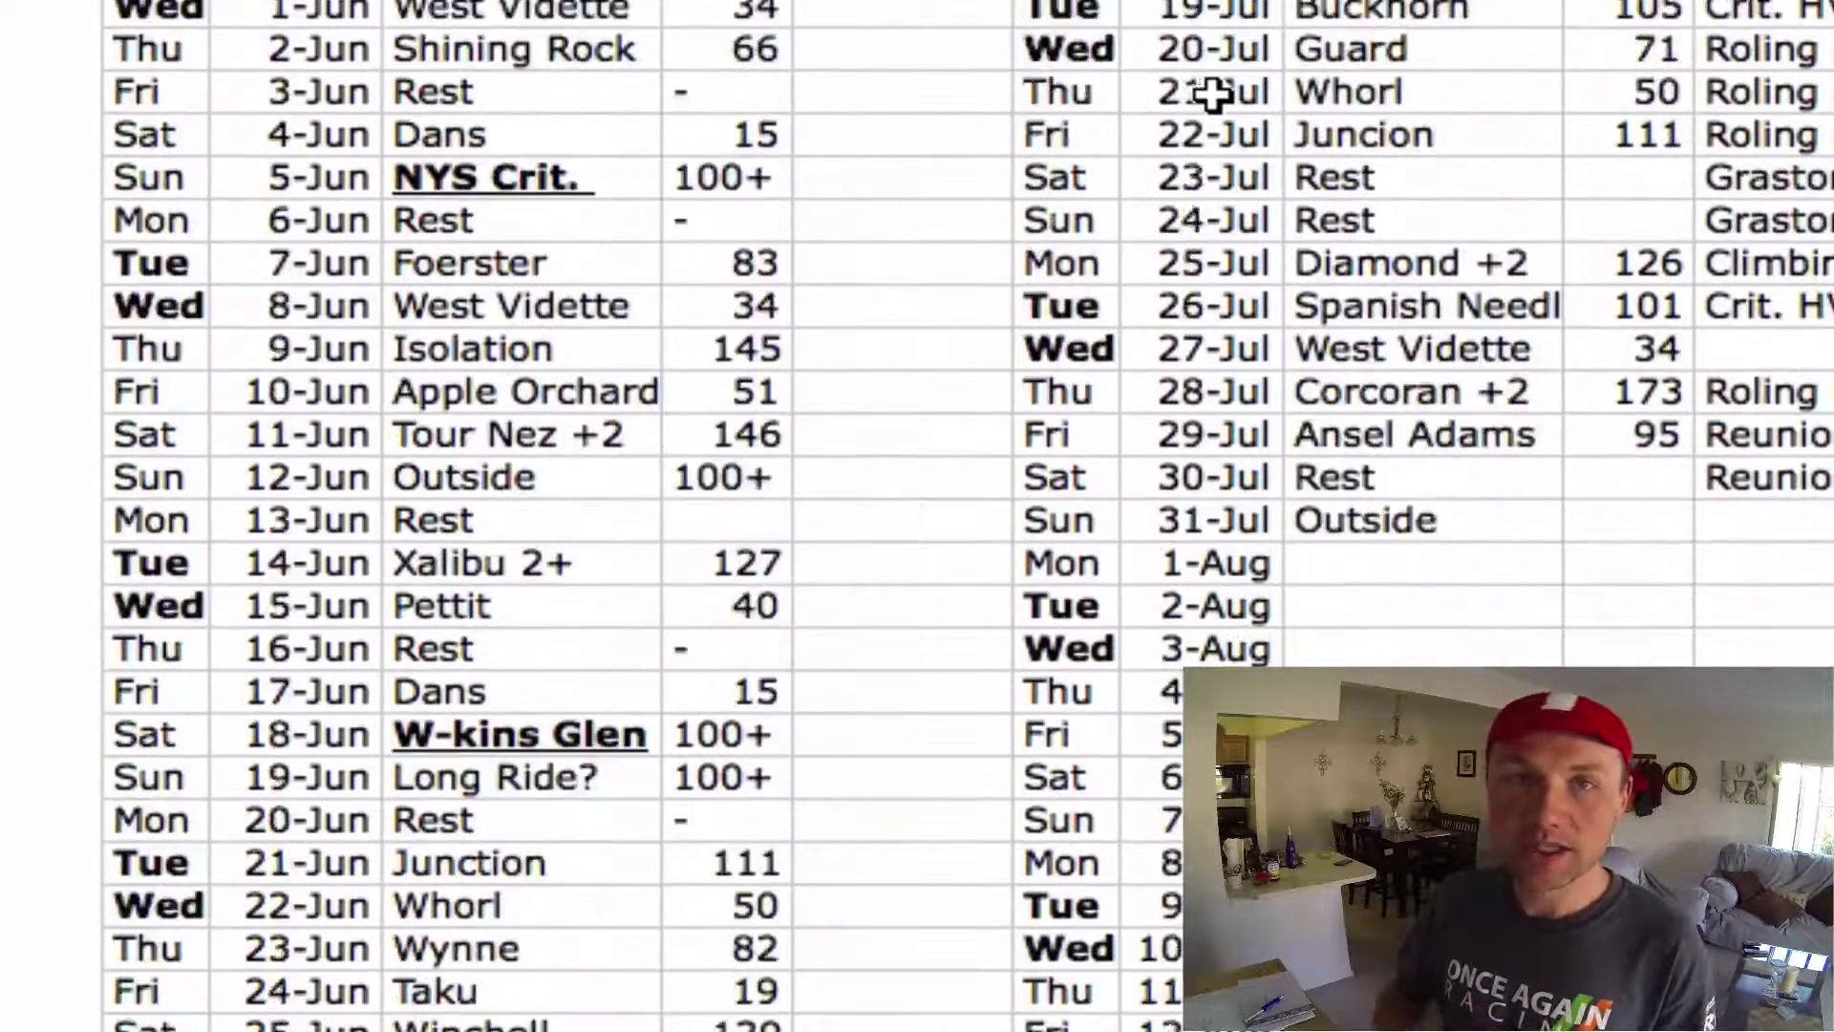
pyautogui.scroll(-1, 1211, 92)
pyautogui.scroll(-2, 686, 220)
pyautogui.scroll(2, 686, 218)
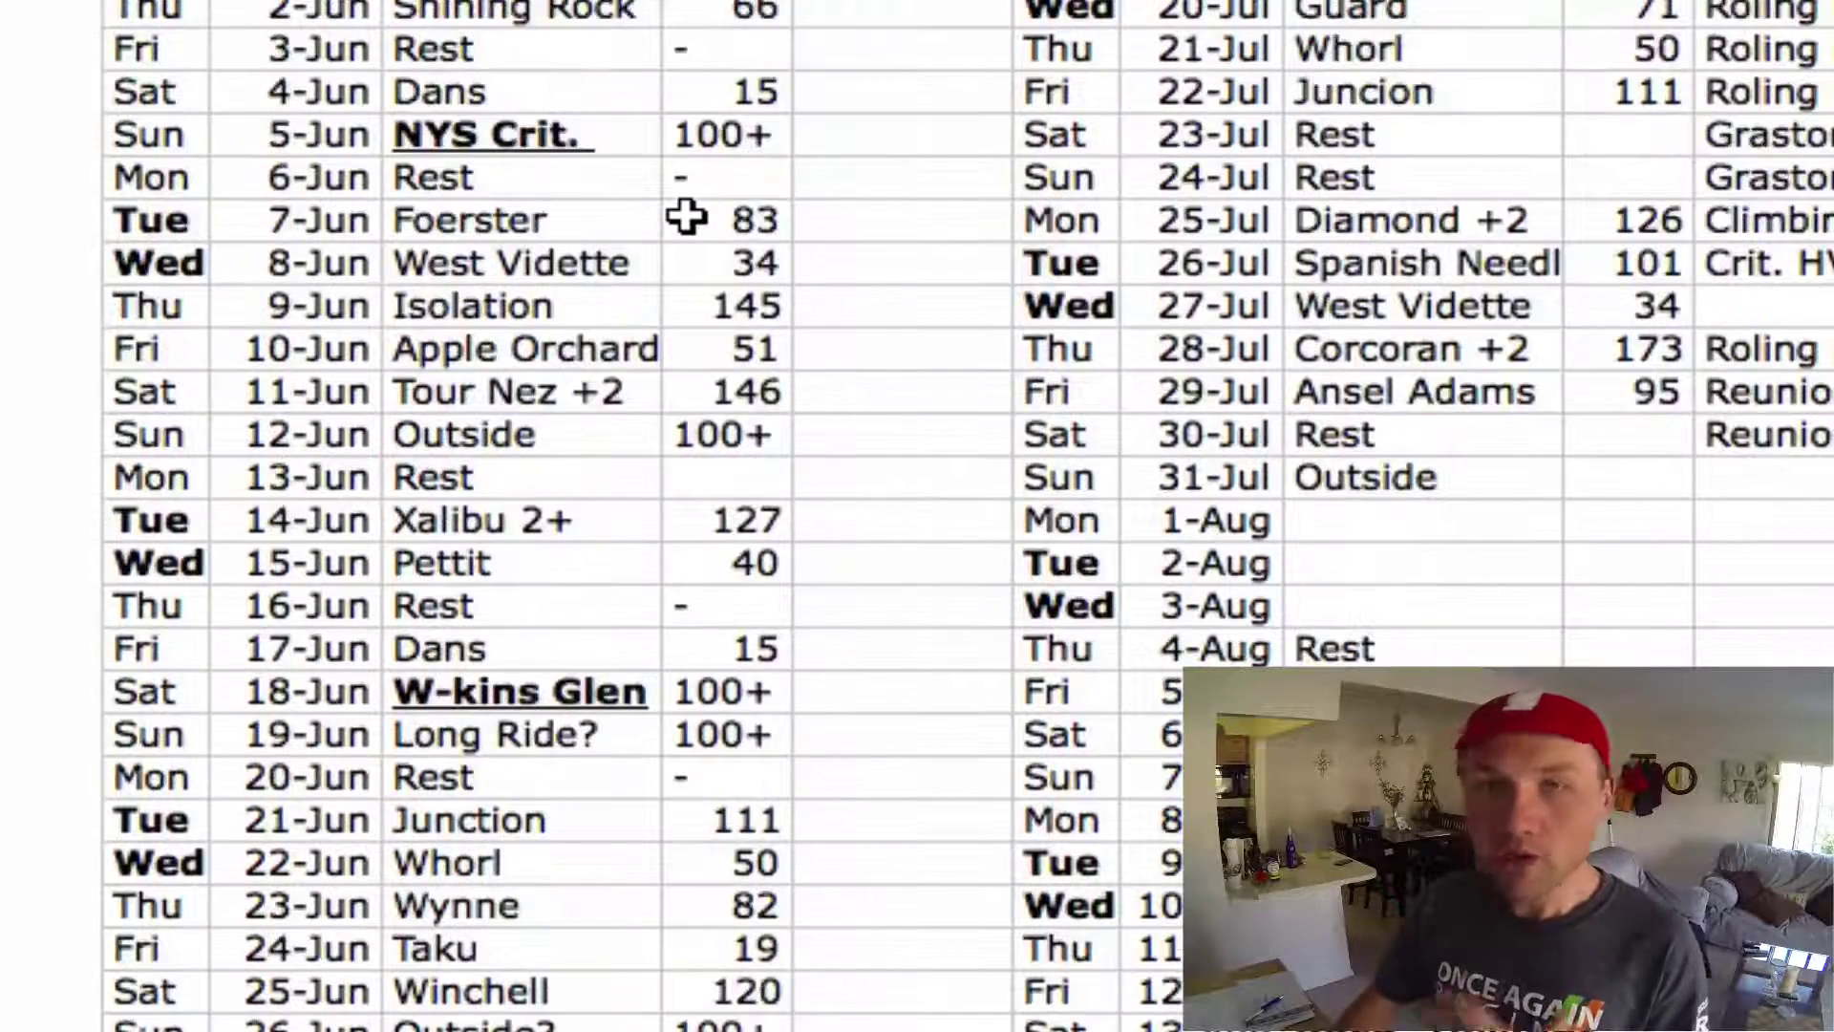
pyautogui.scroll(2, 686, 218)
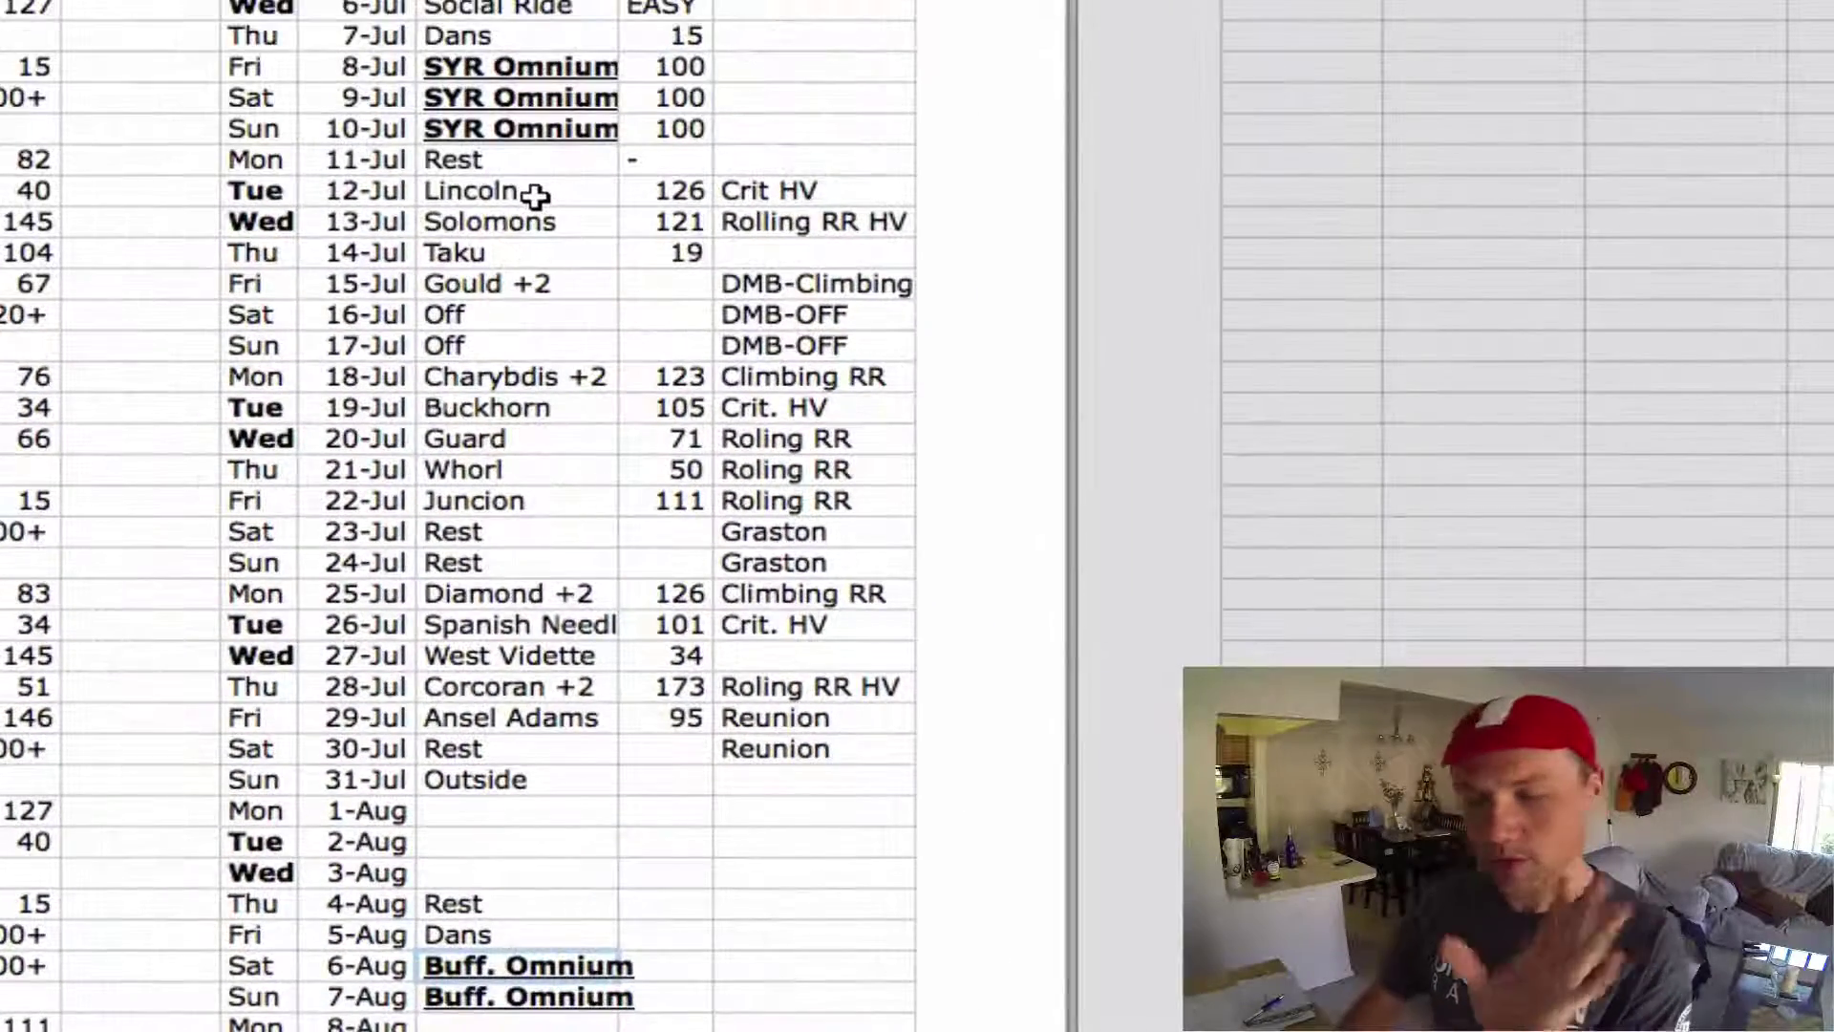
# Examine the 12-Jul to 17-Jul training block, comparing each day's workout with its ride-type note
pyautogui.click(535, 195)
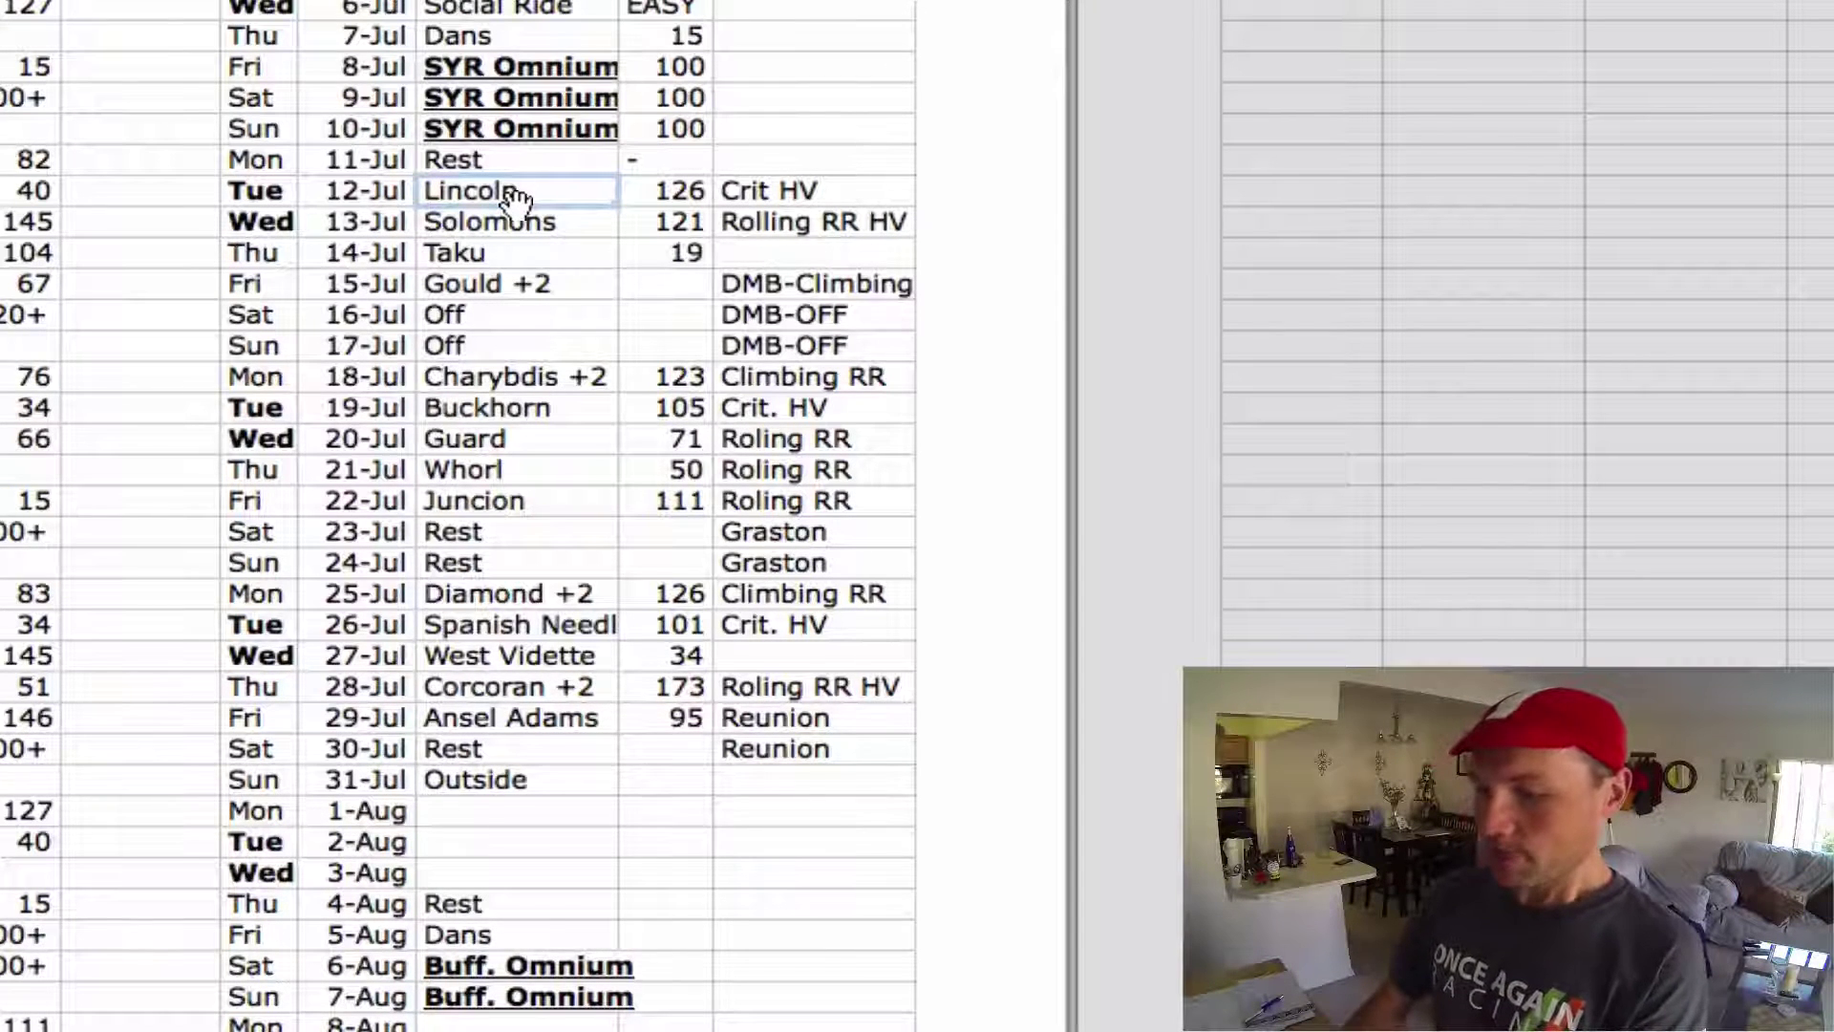
pyautogui.scroll(-1, 475, 443)
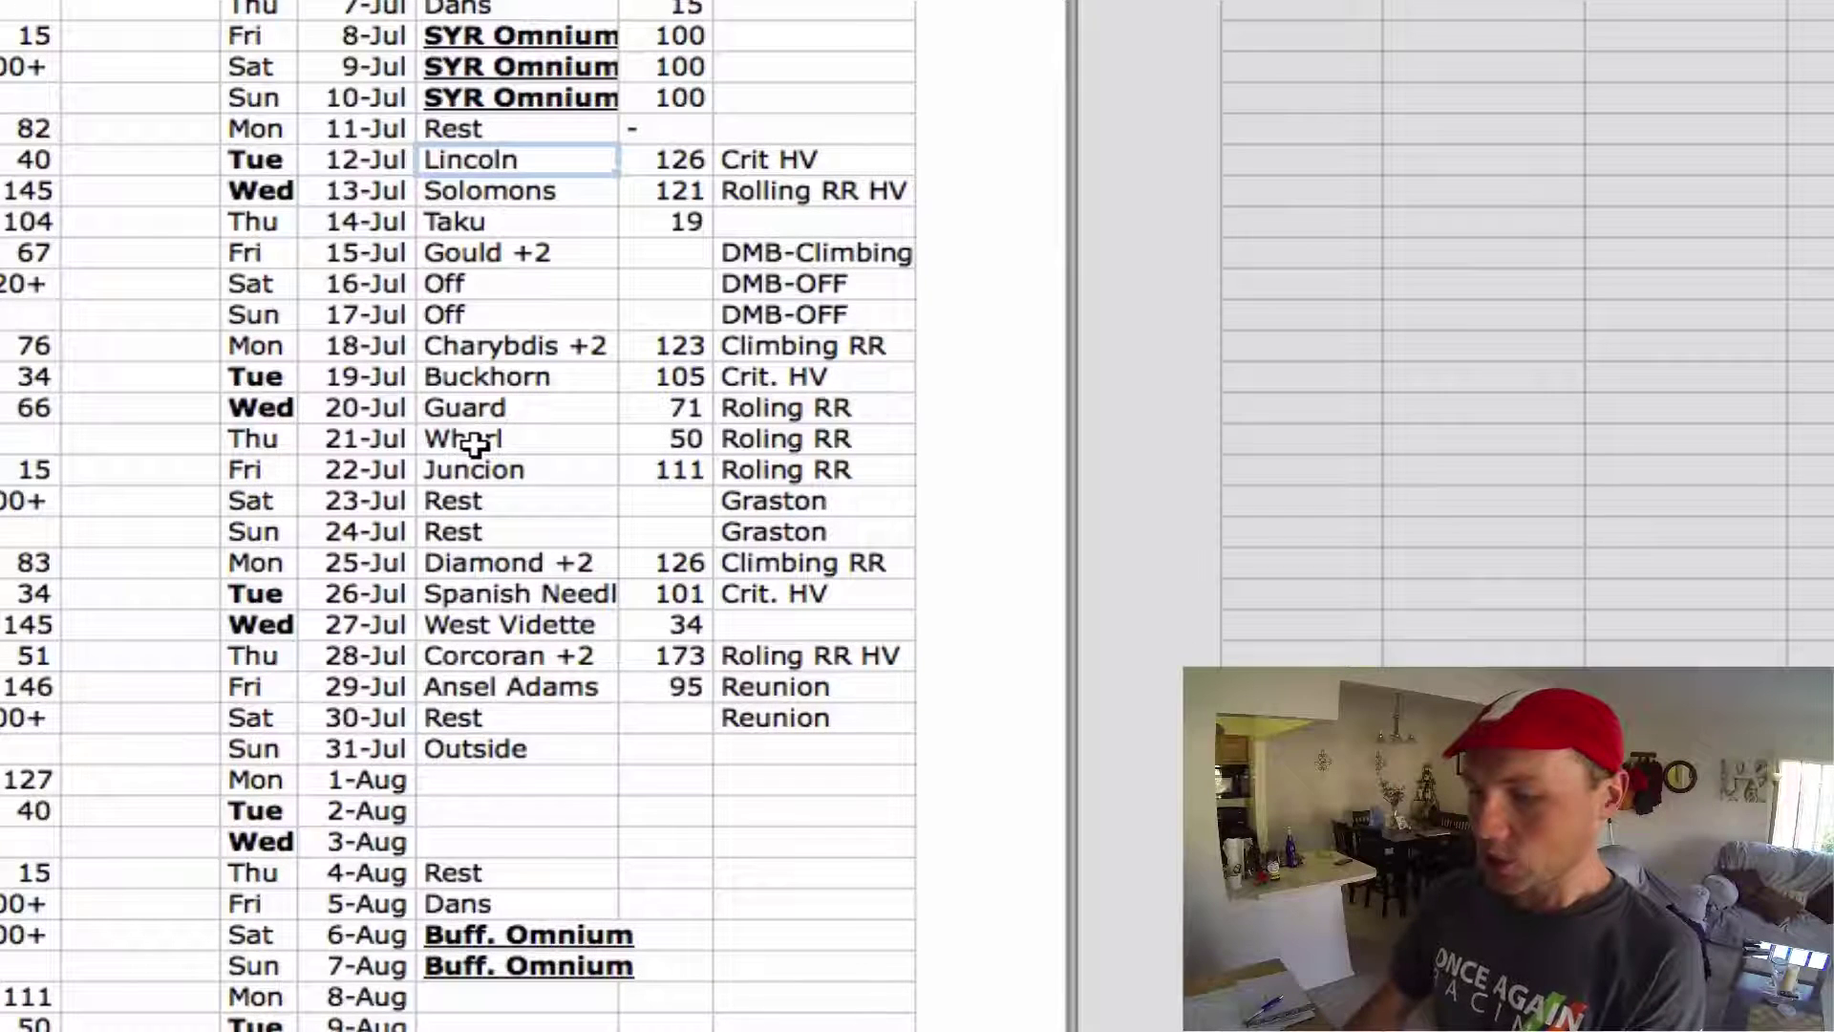
pyautogui.click(805, 252)
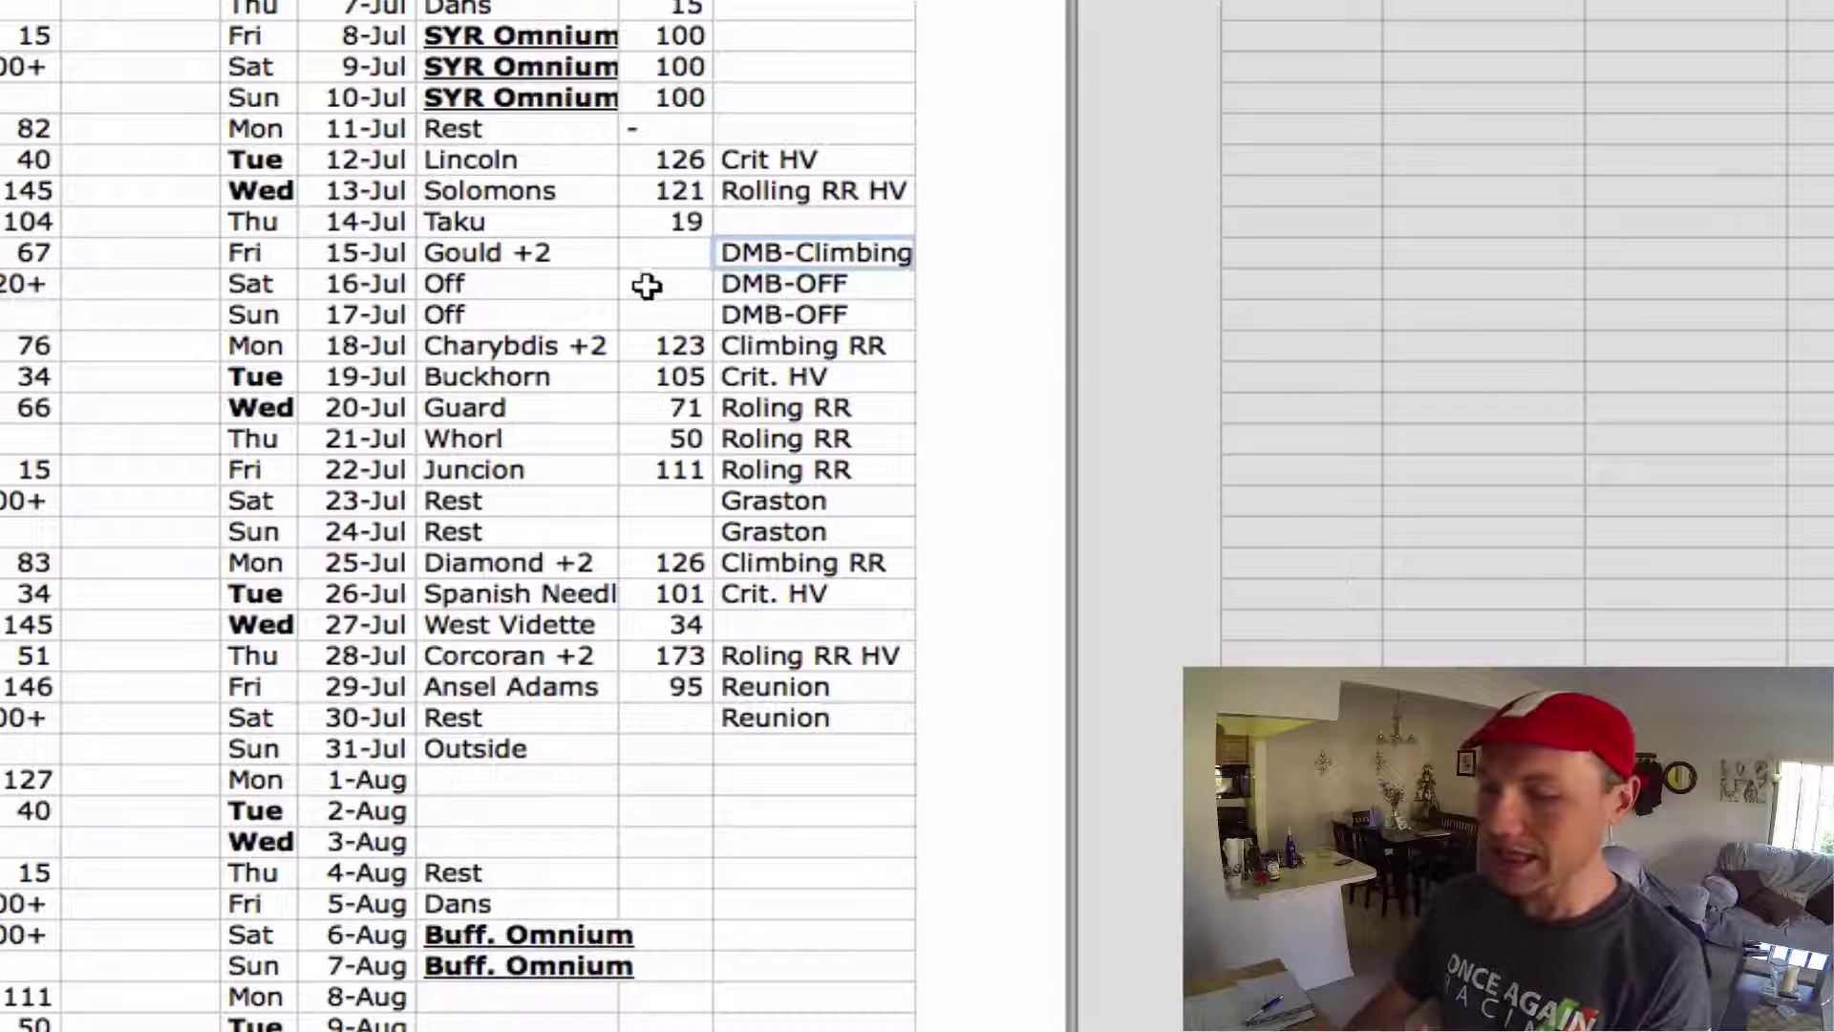
pyautogui.click(551, 164)
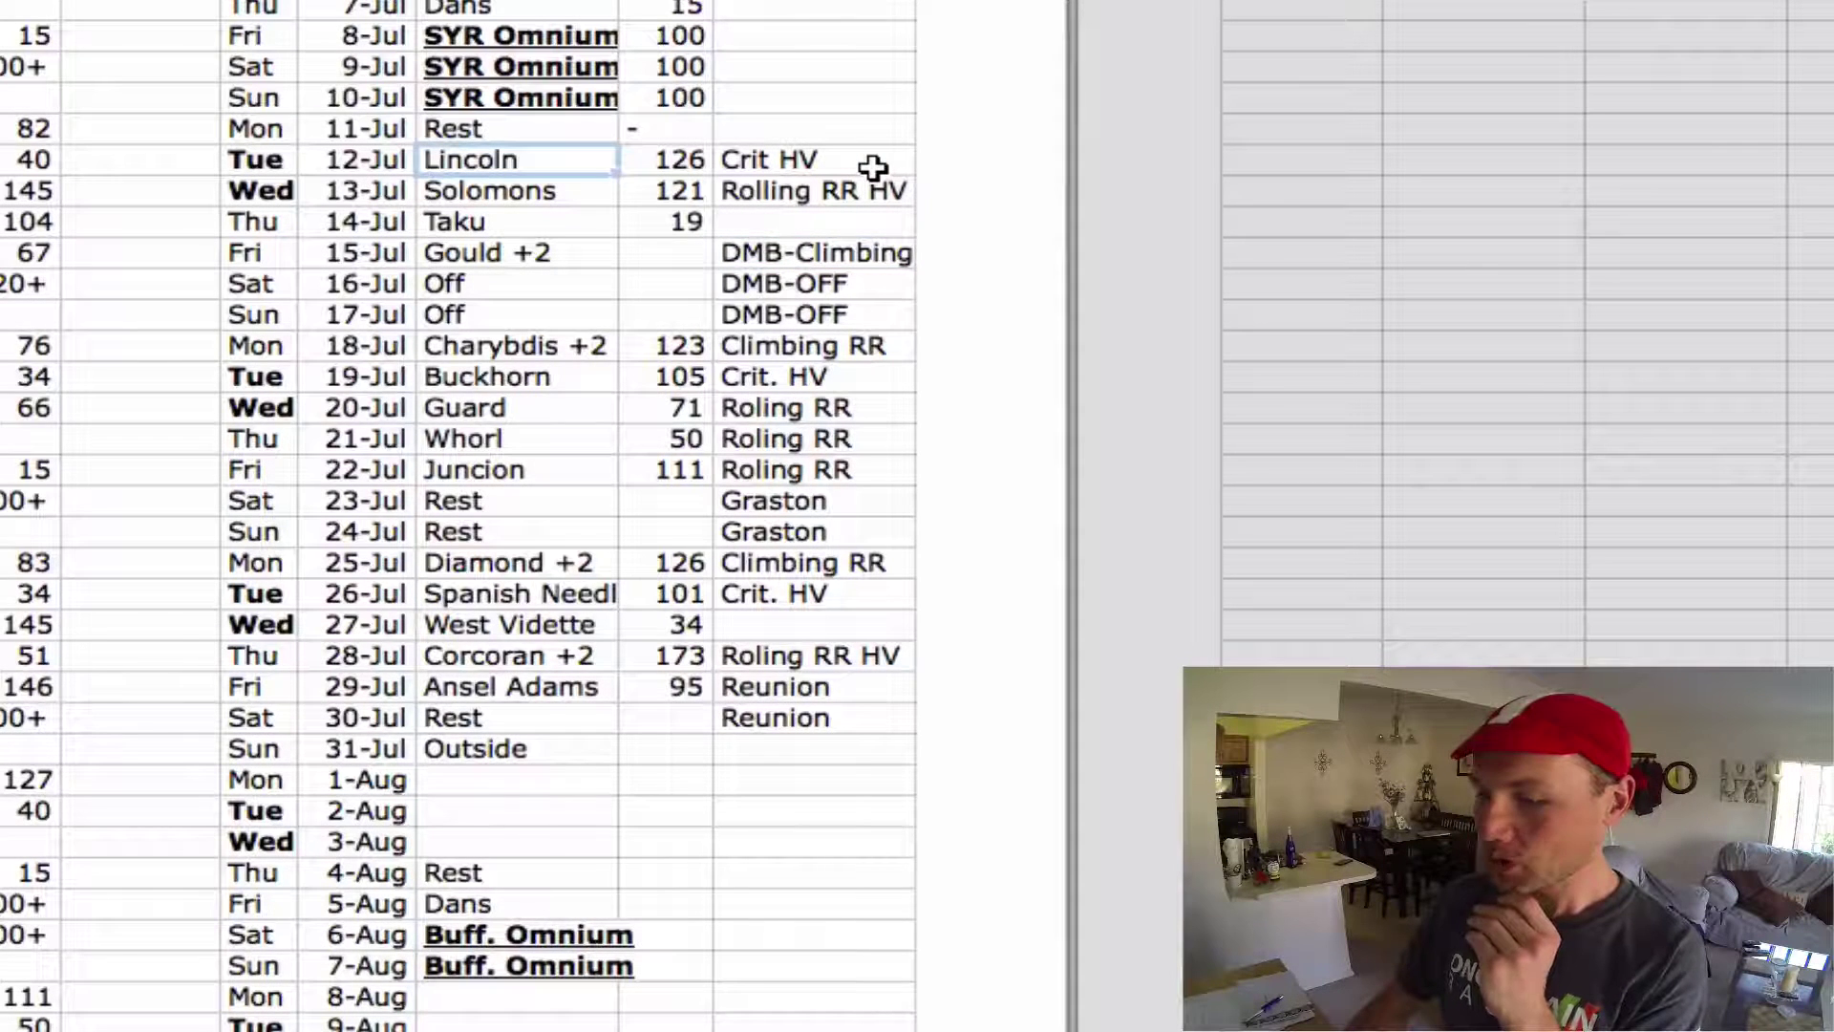
pyautogui.click(559, 194)
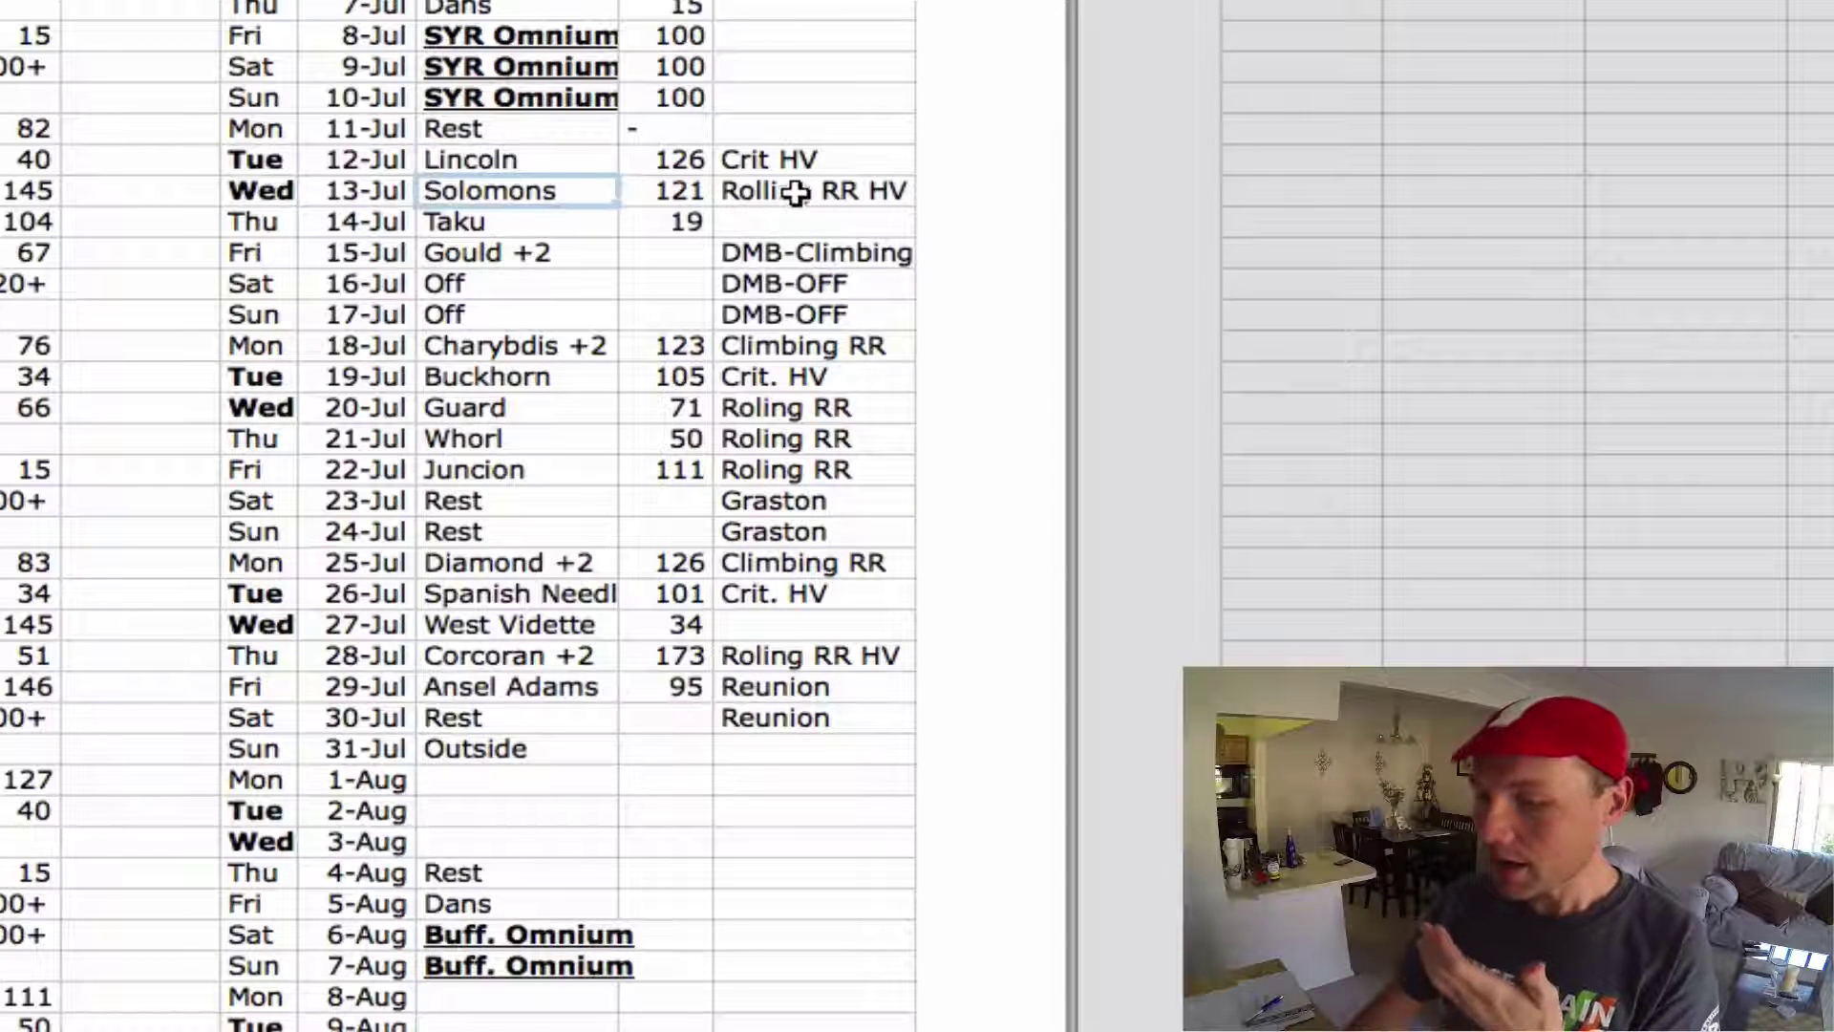
pyautogui.click(906, 191)
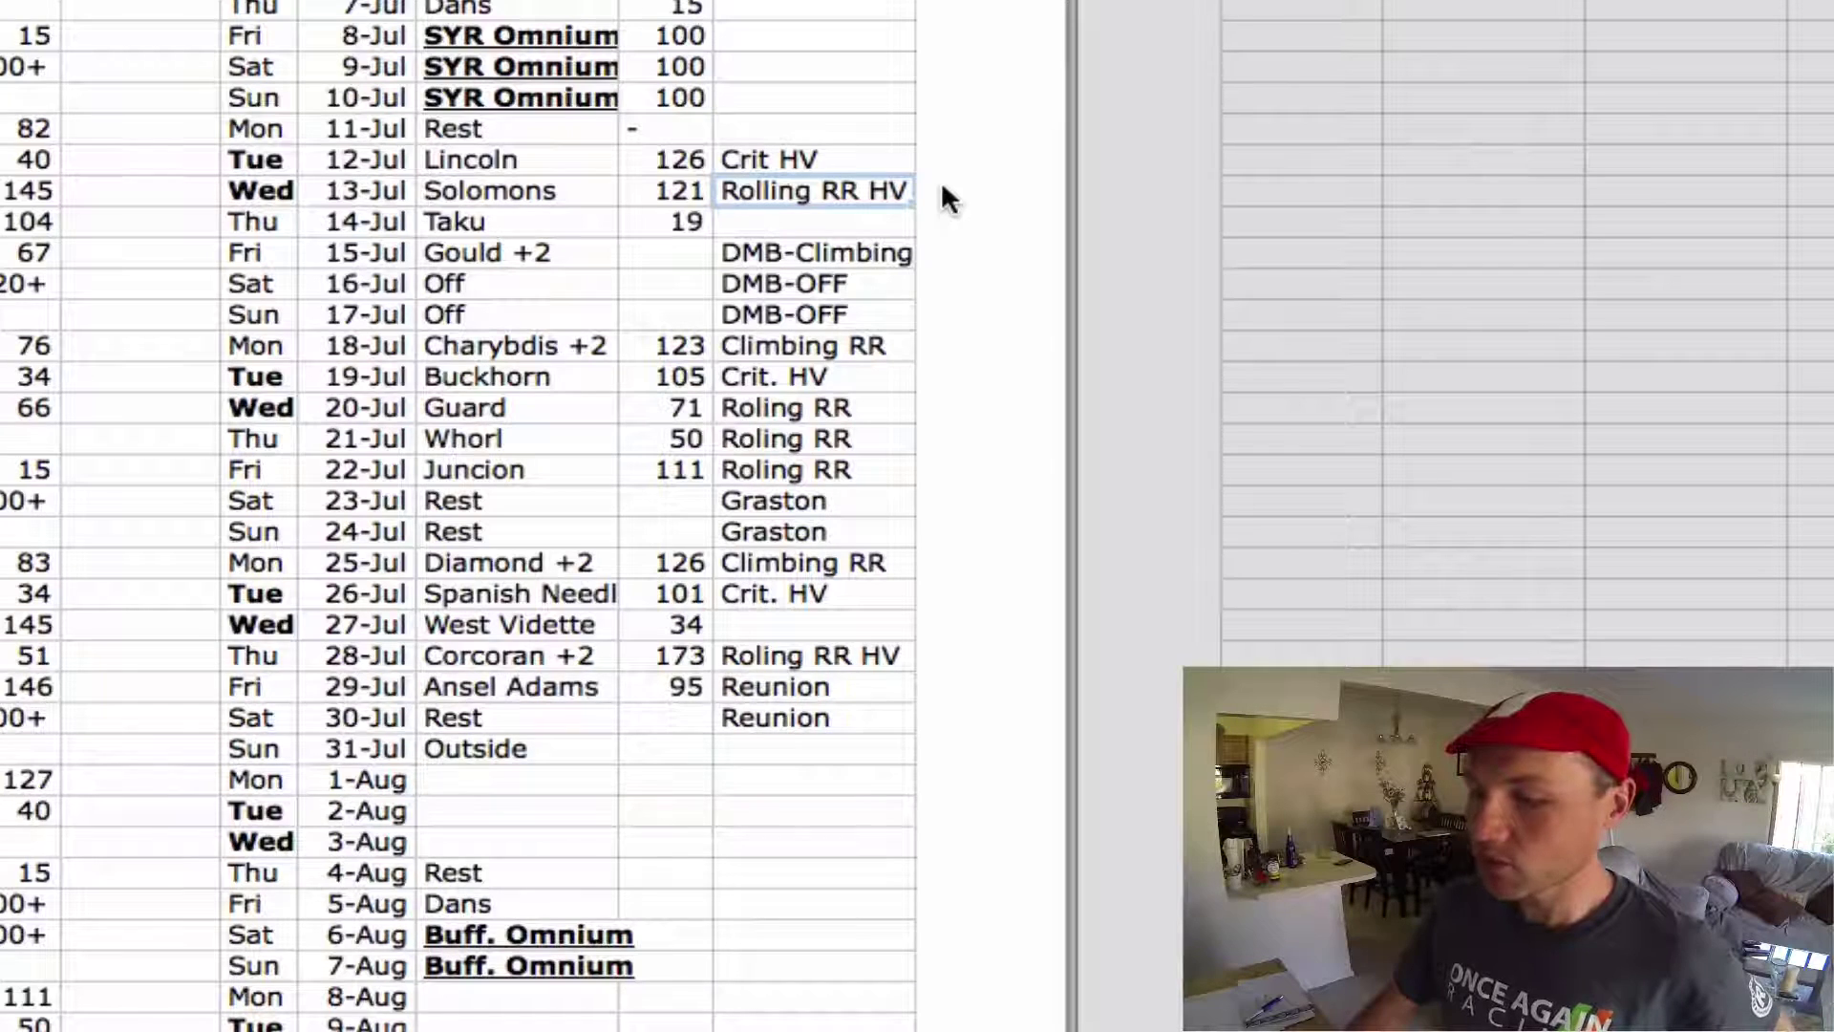
pyautogui.click(557, 221)
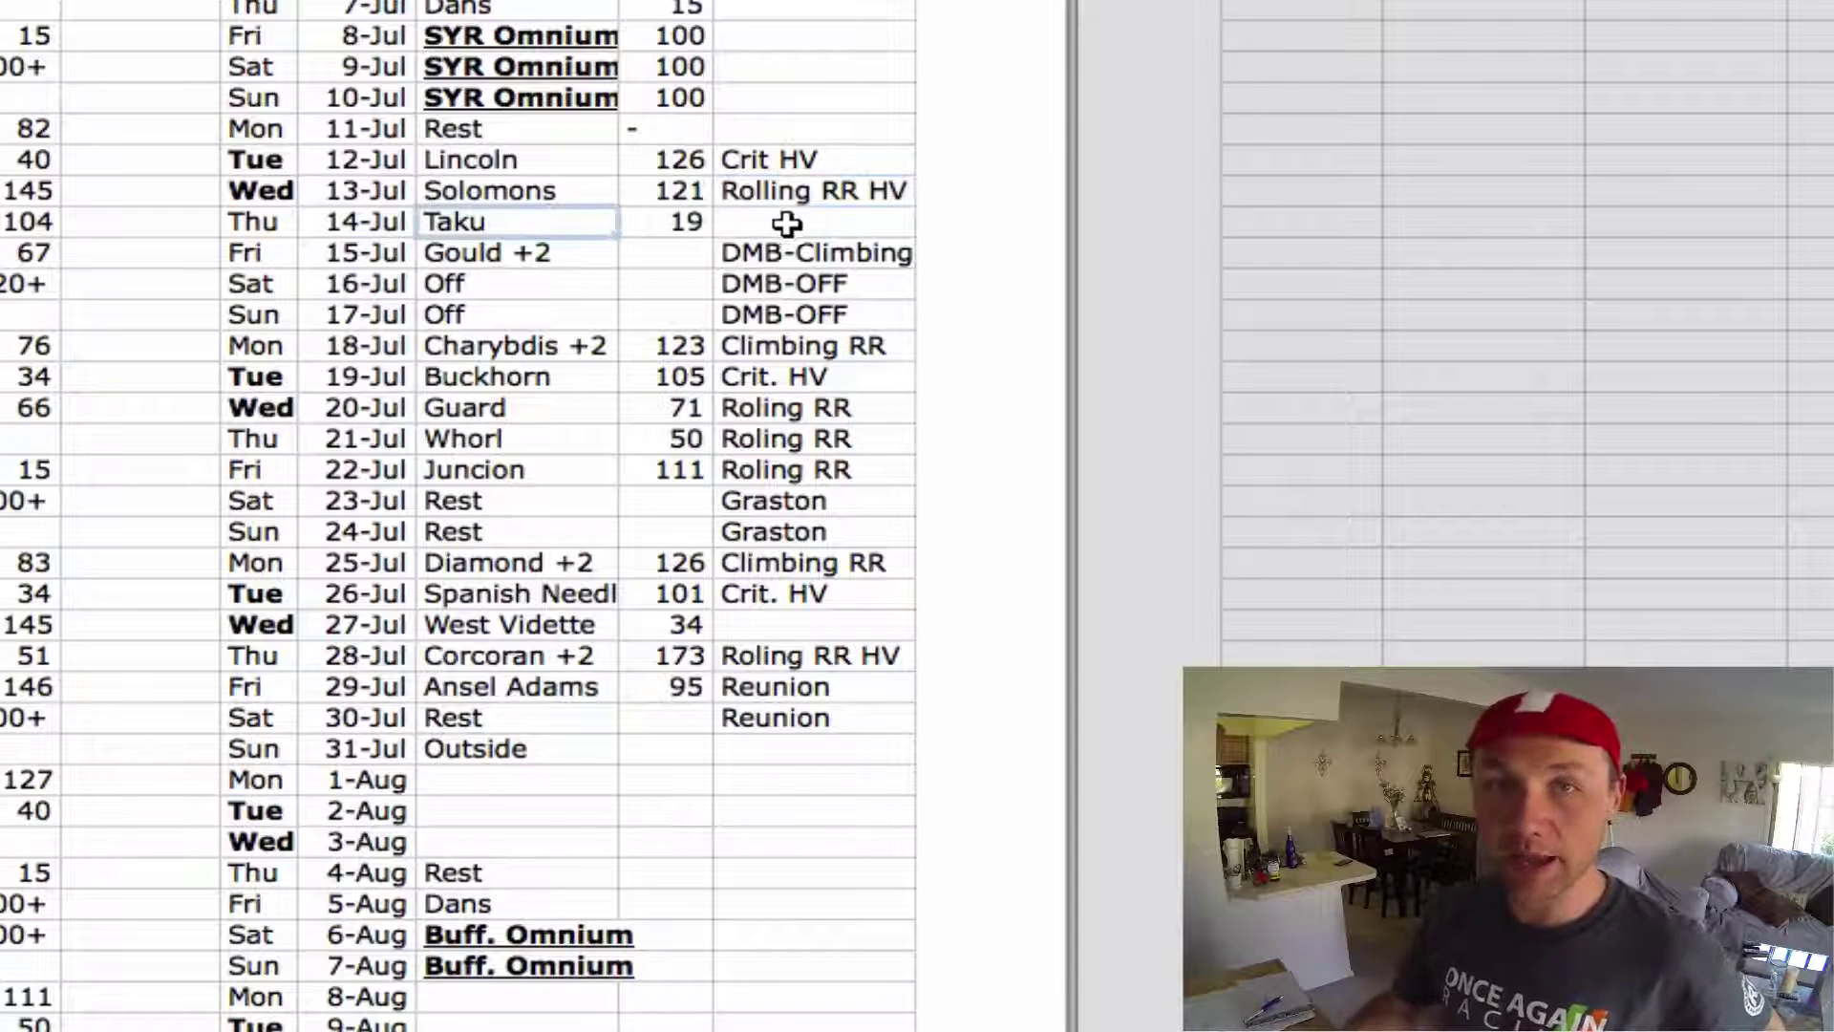
pyautogui.click(887, 254)
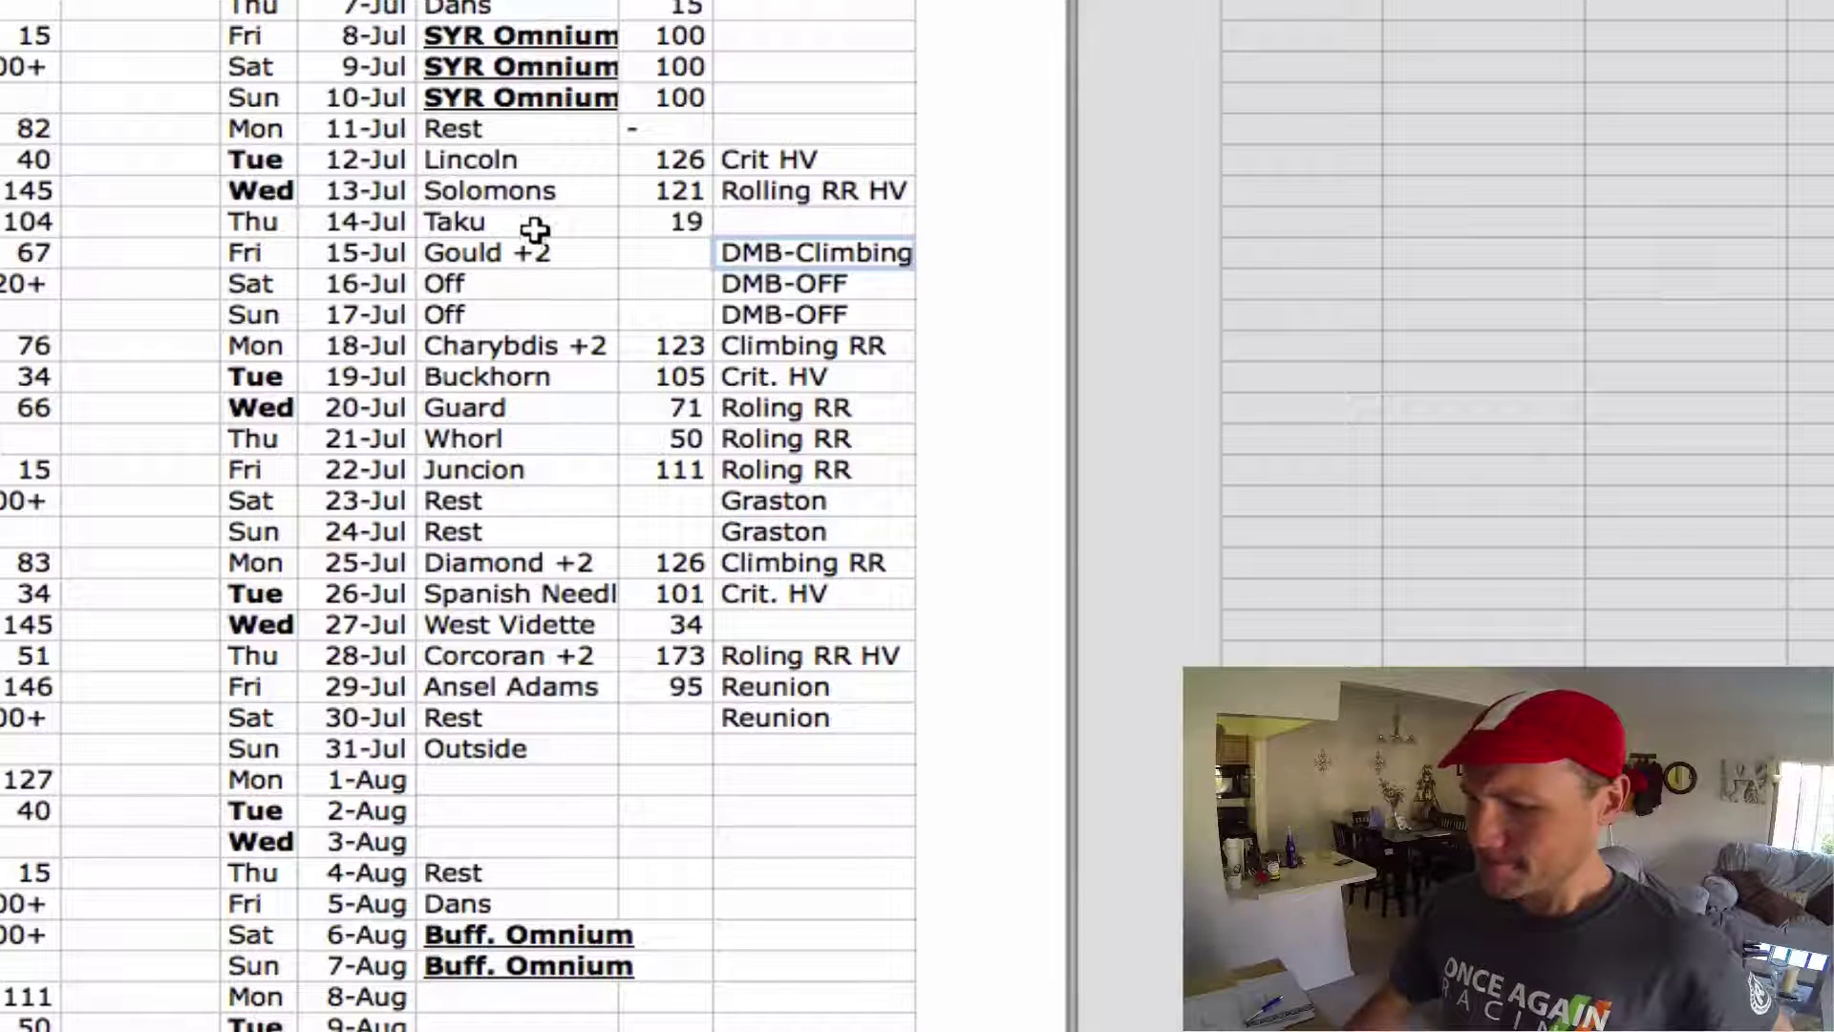
pyautogui.click(609, 259)
pyautogui.click(593, 286)
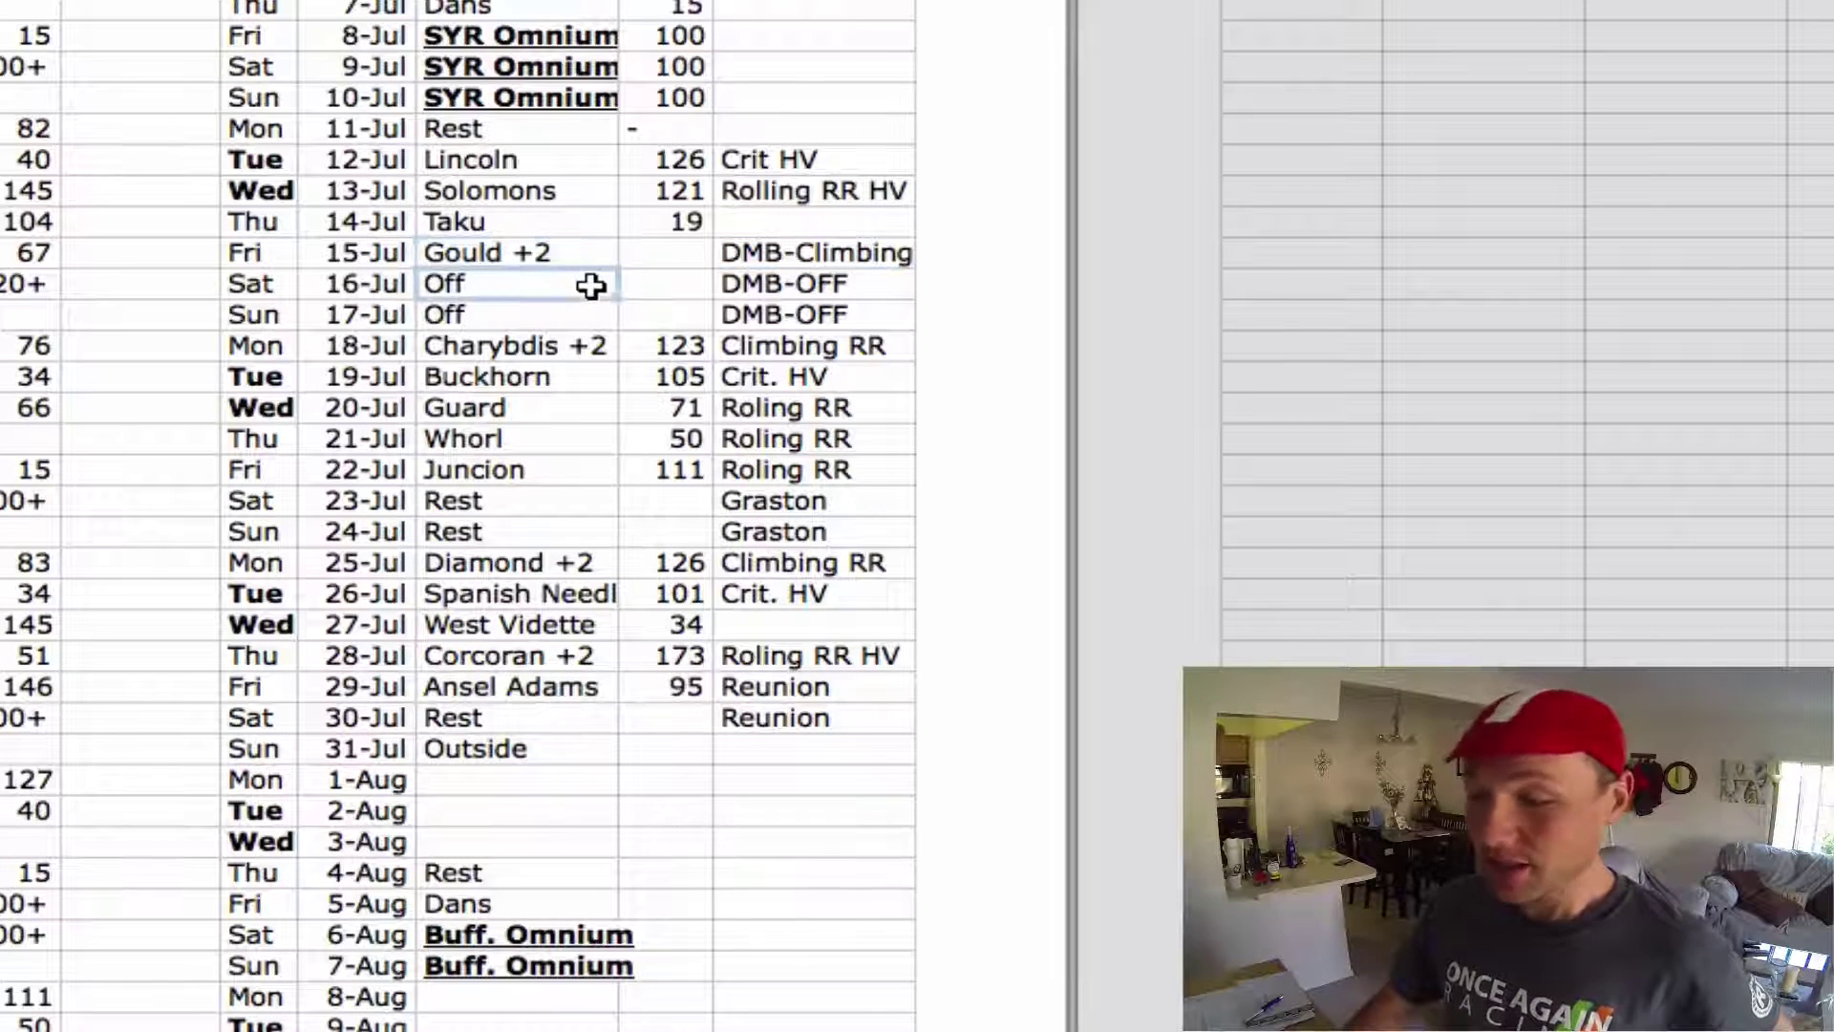
pyautogui.click(545, 309)
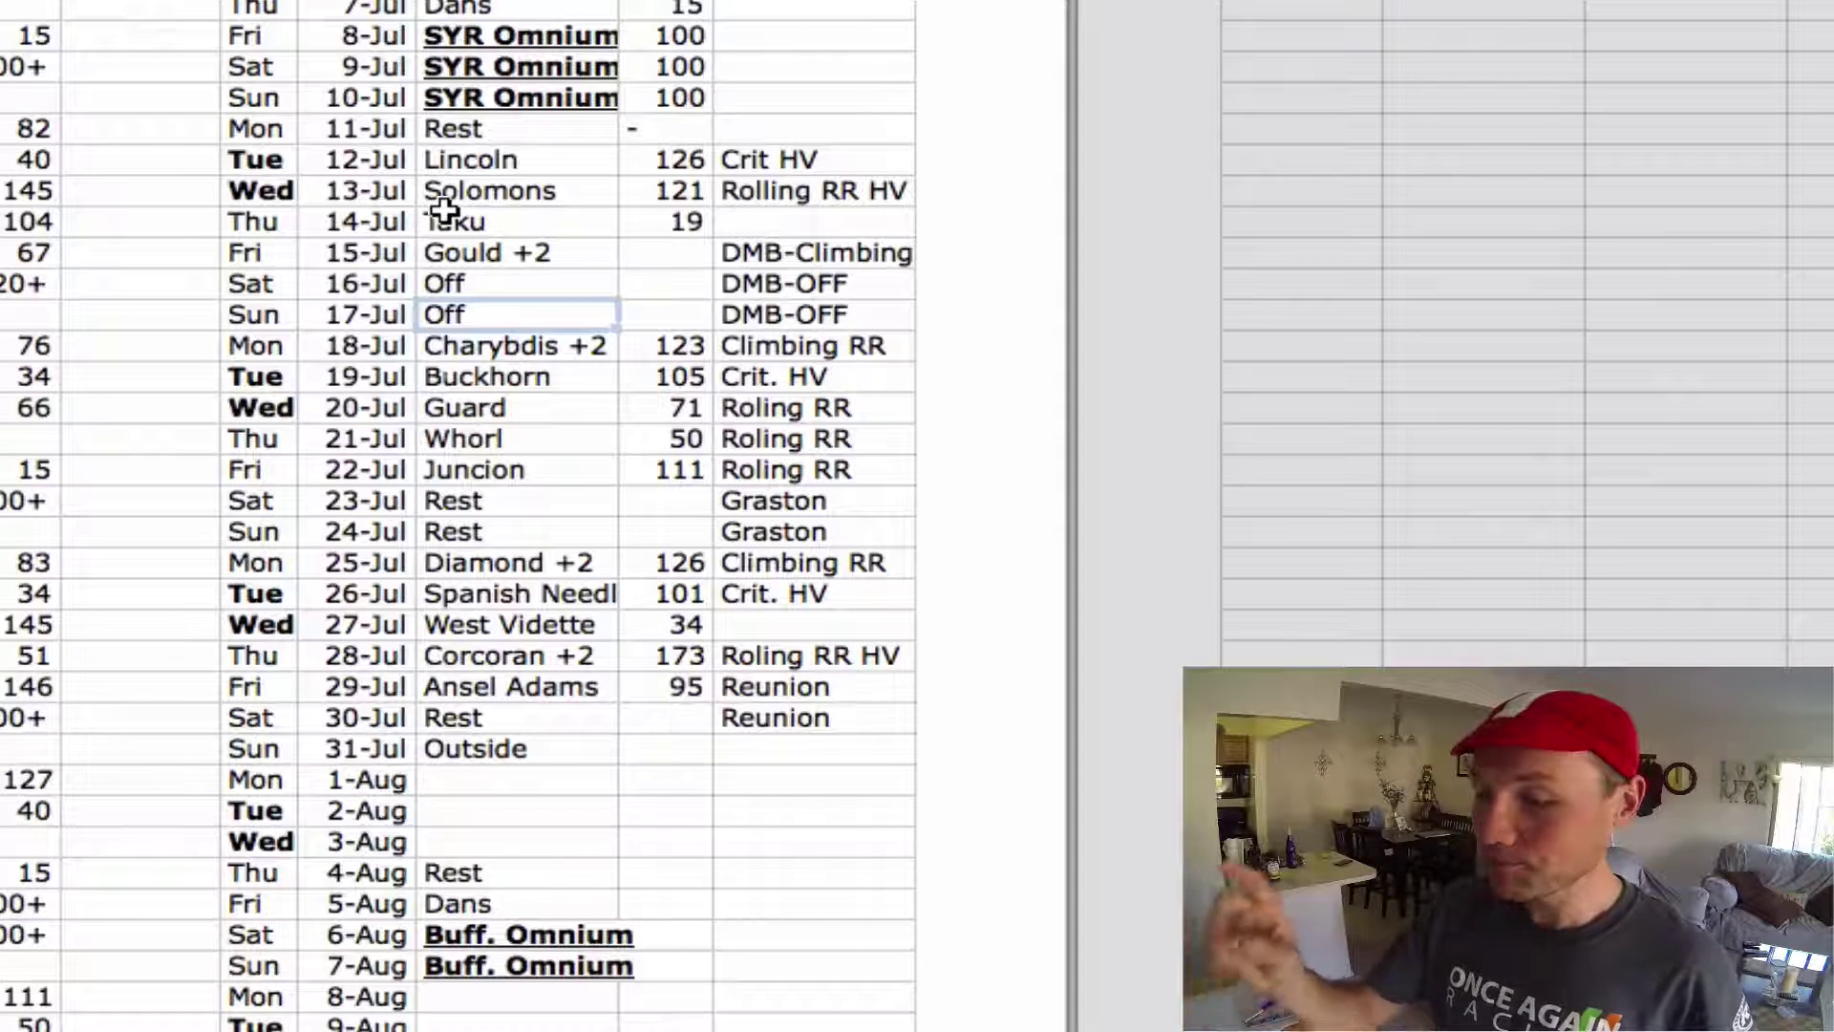
# Examine the ride-type notes for the workouts from 18-Jul to 25-Jul, going down the schedule day by day
pyautogui.click(559, 352)
pyautogui.click(818, 357)
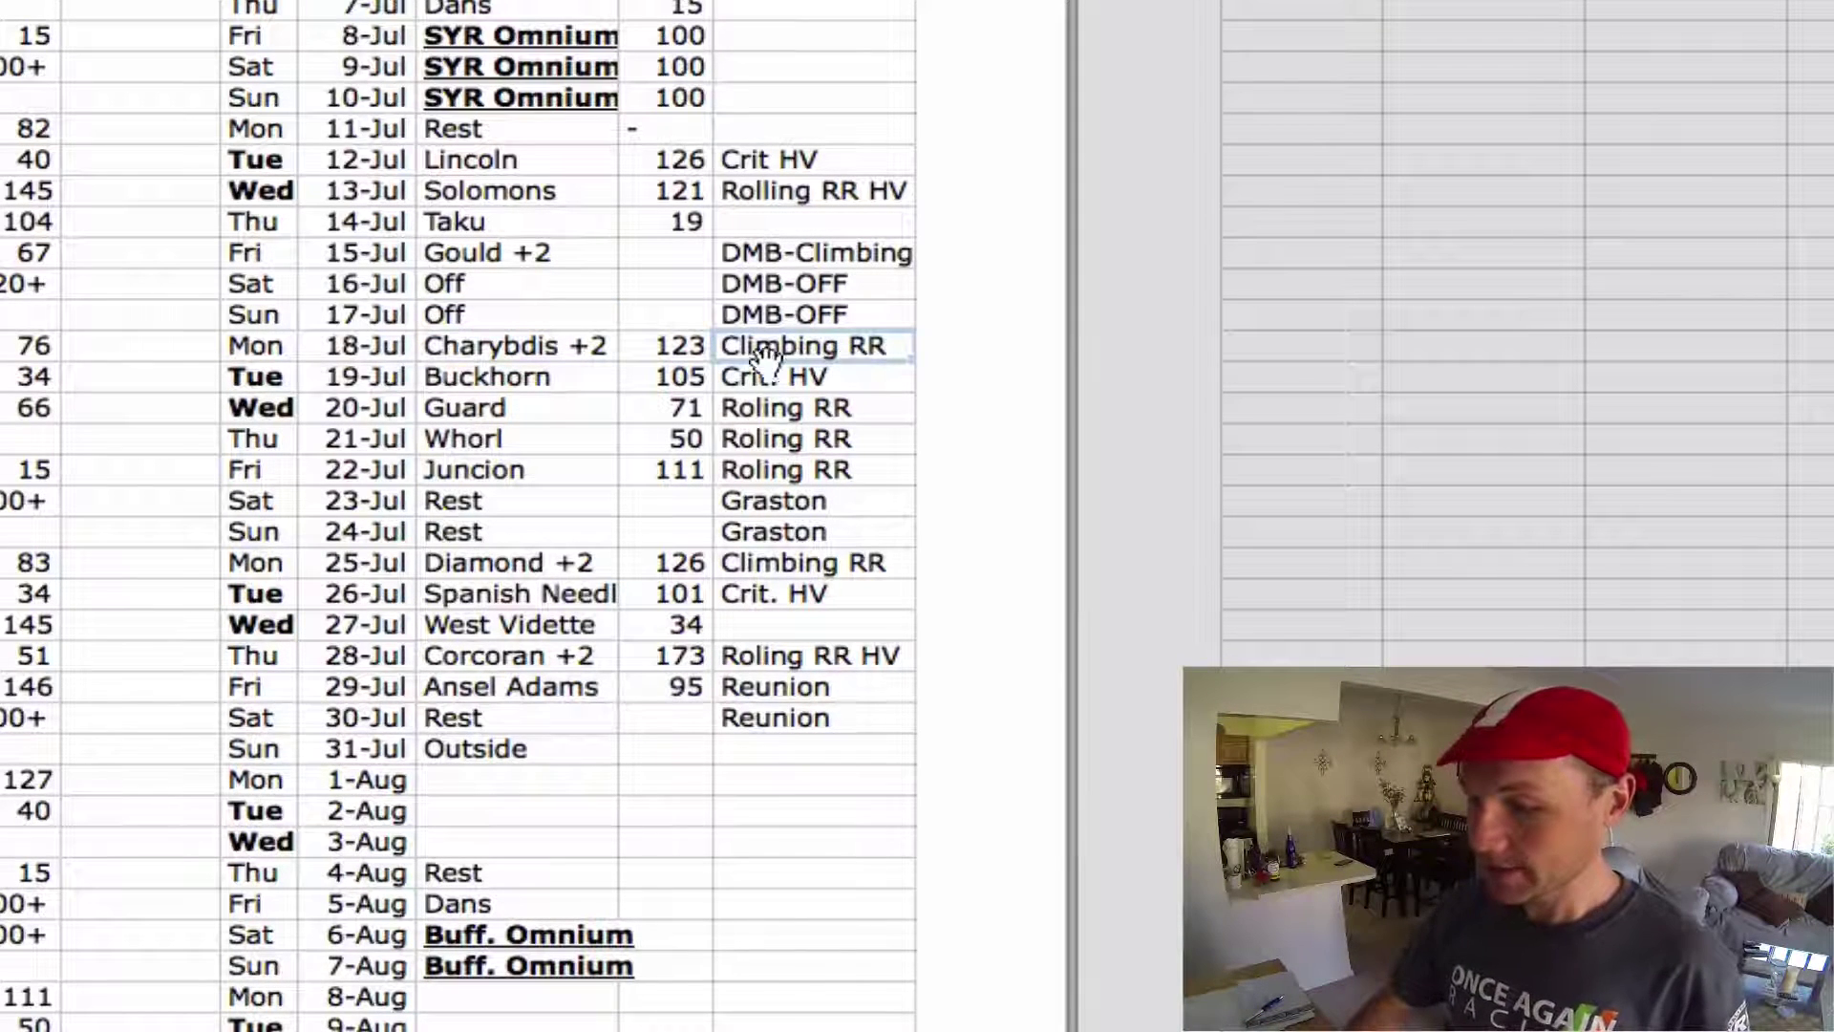
pyautogui.click(570, 353)
pyautogui.click(792, 355)
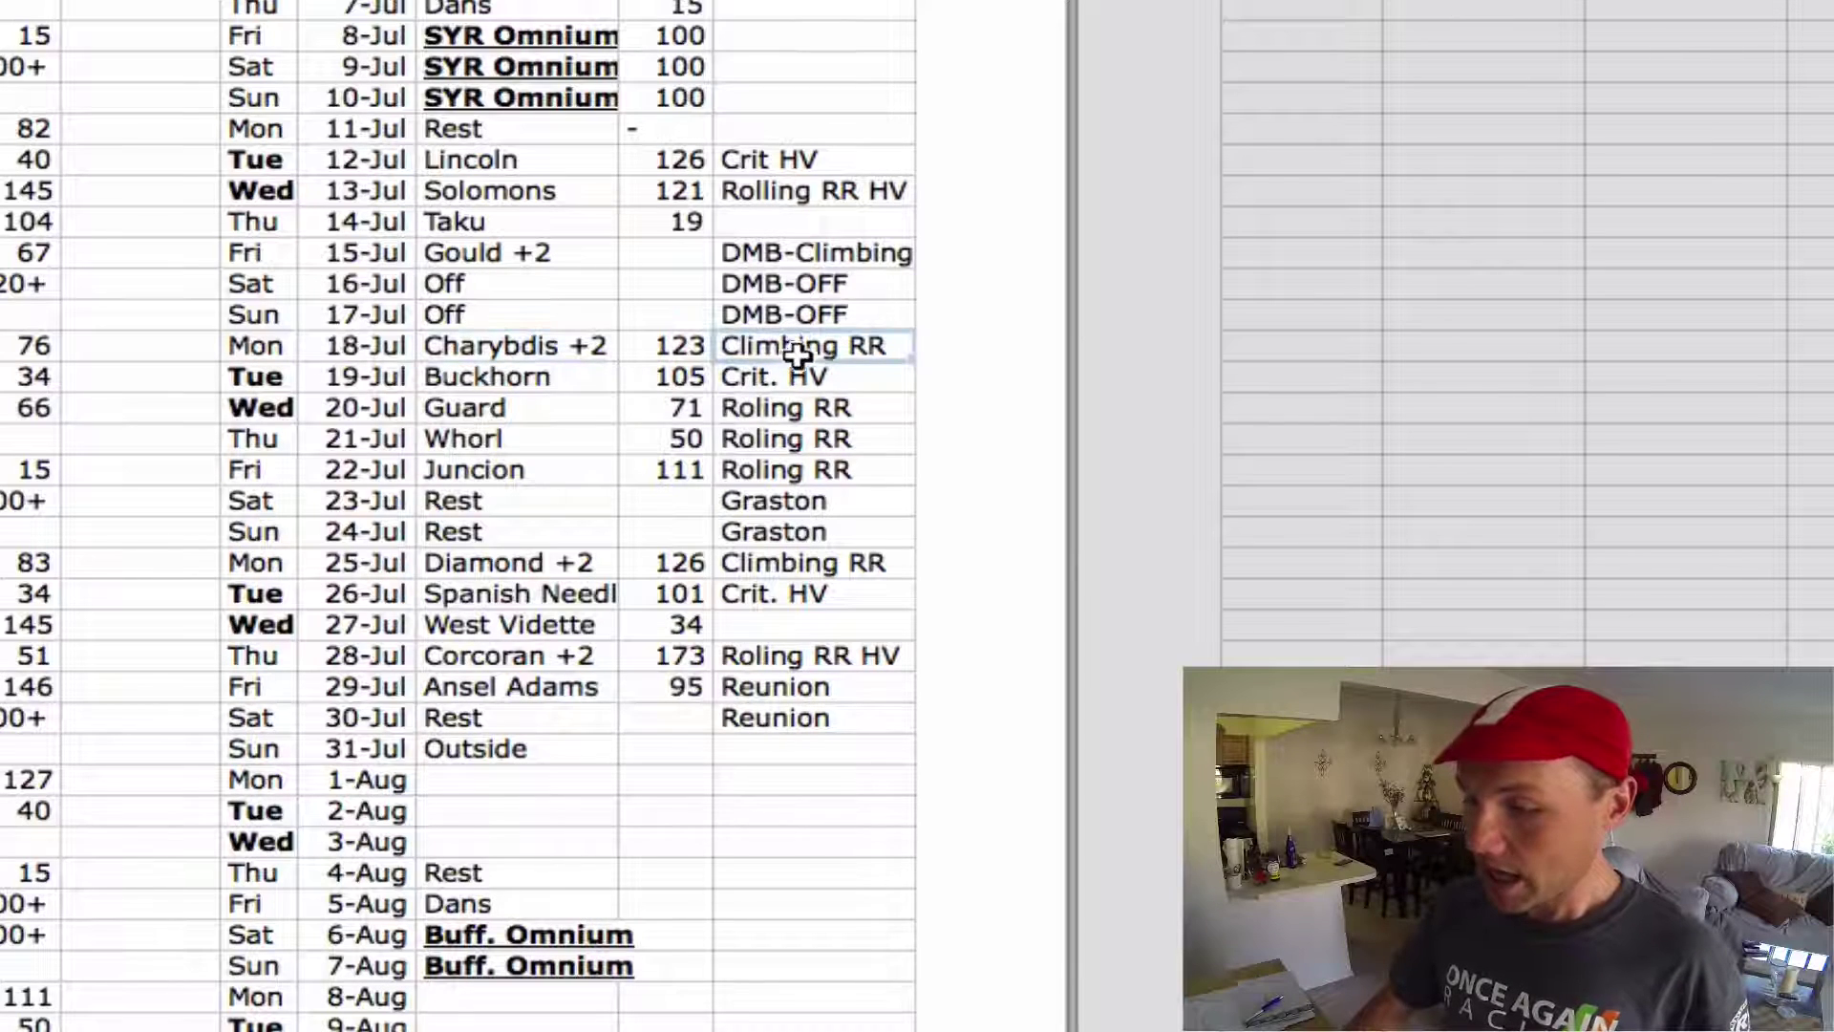
pyautogui.click(867, 383)
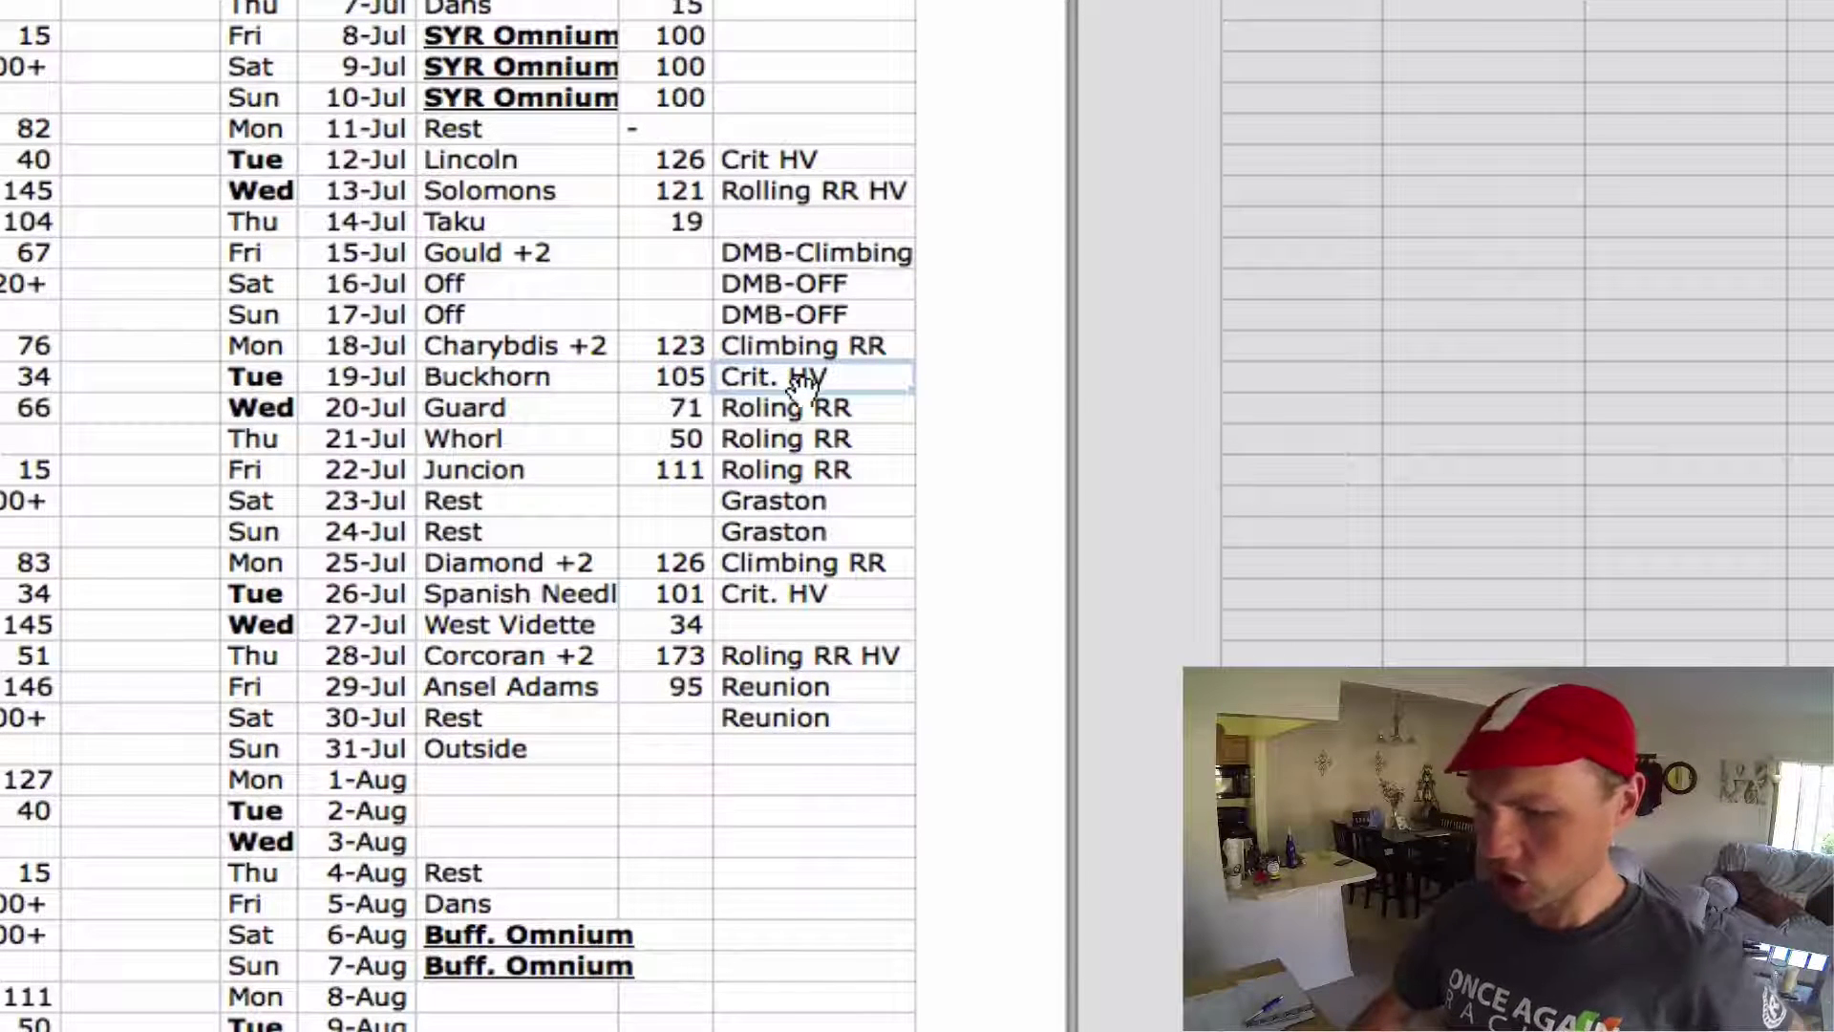
pyautogui.click(867, 408)
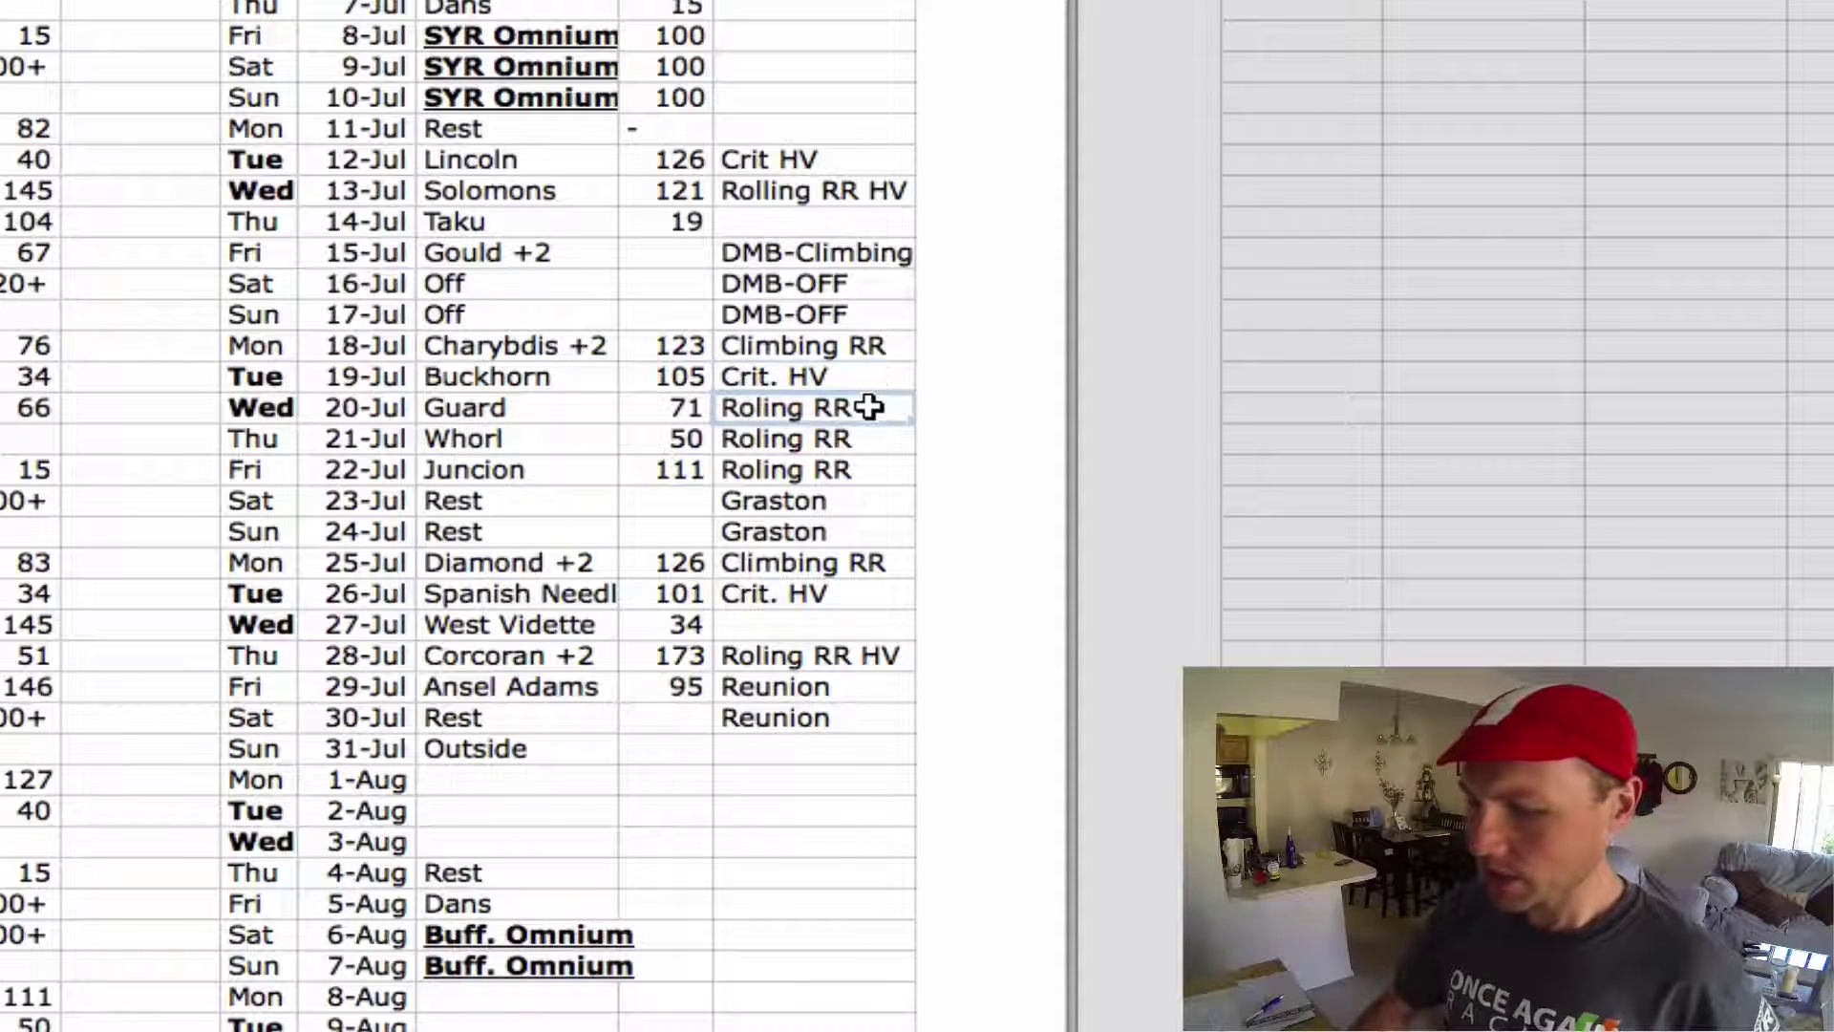
pyautogui.click(843, 472)
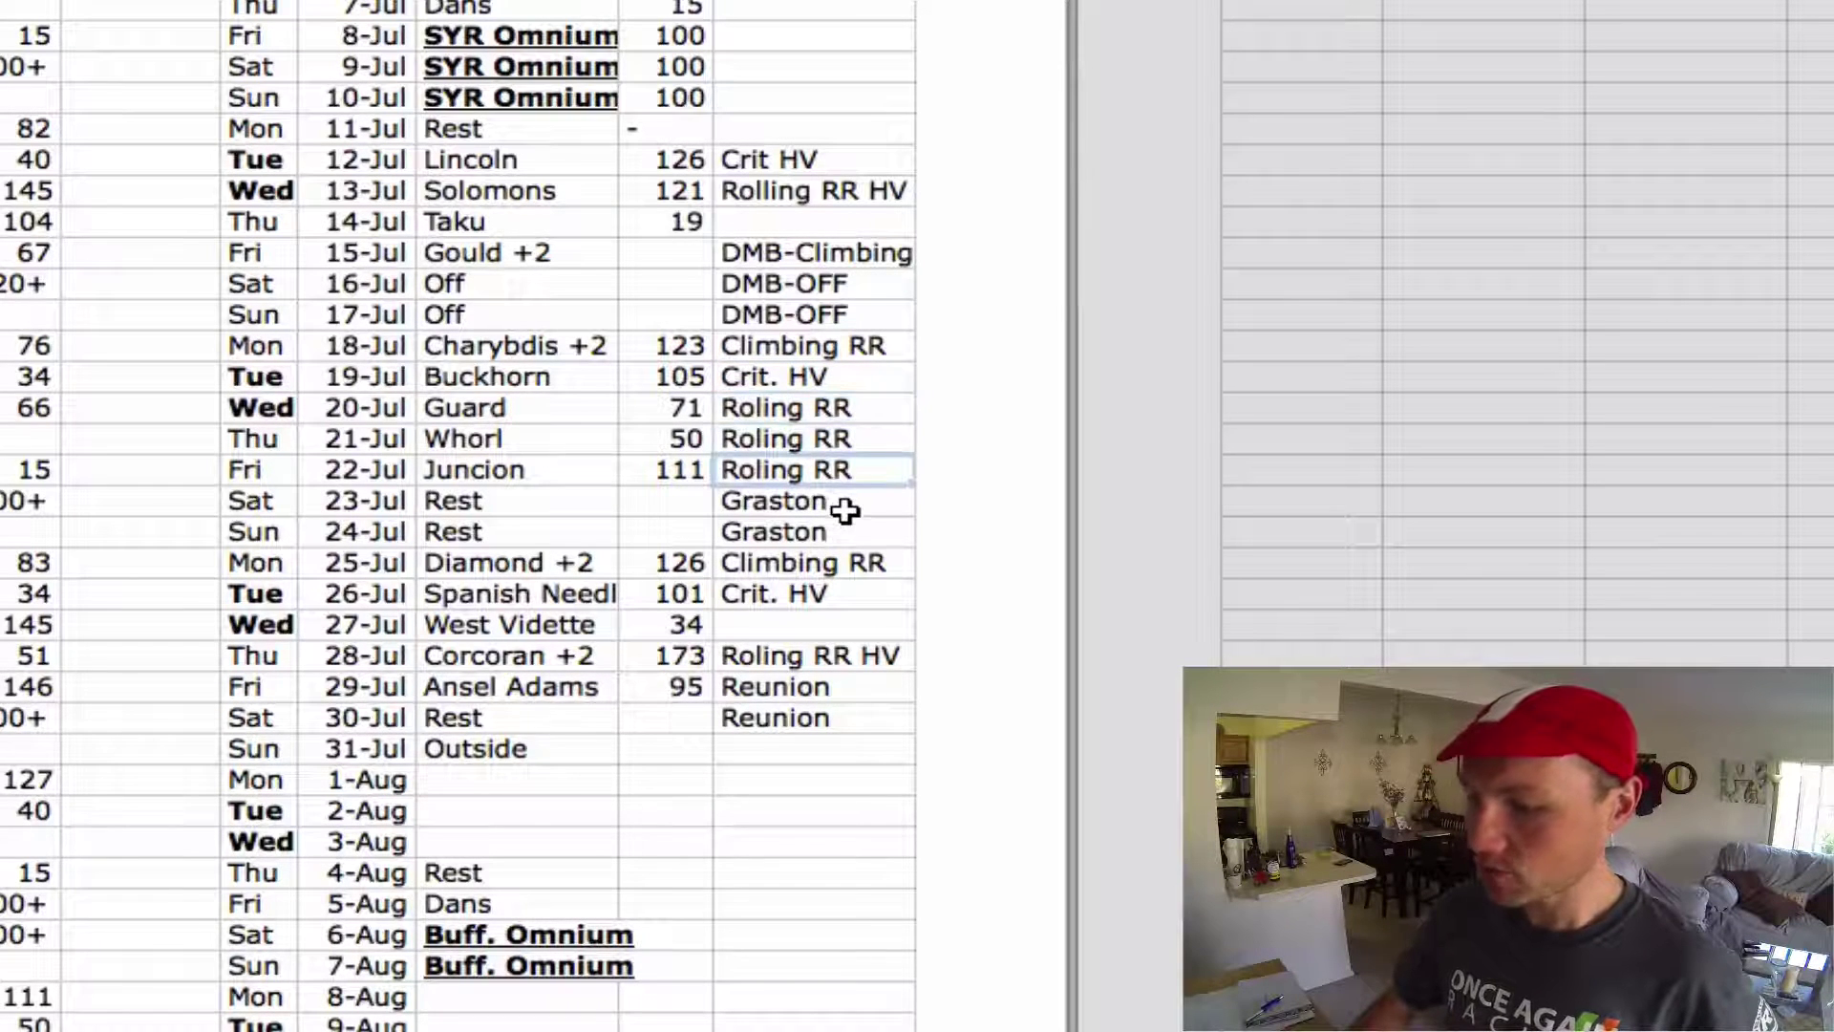
pyautogui.click(834, 569)
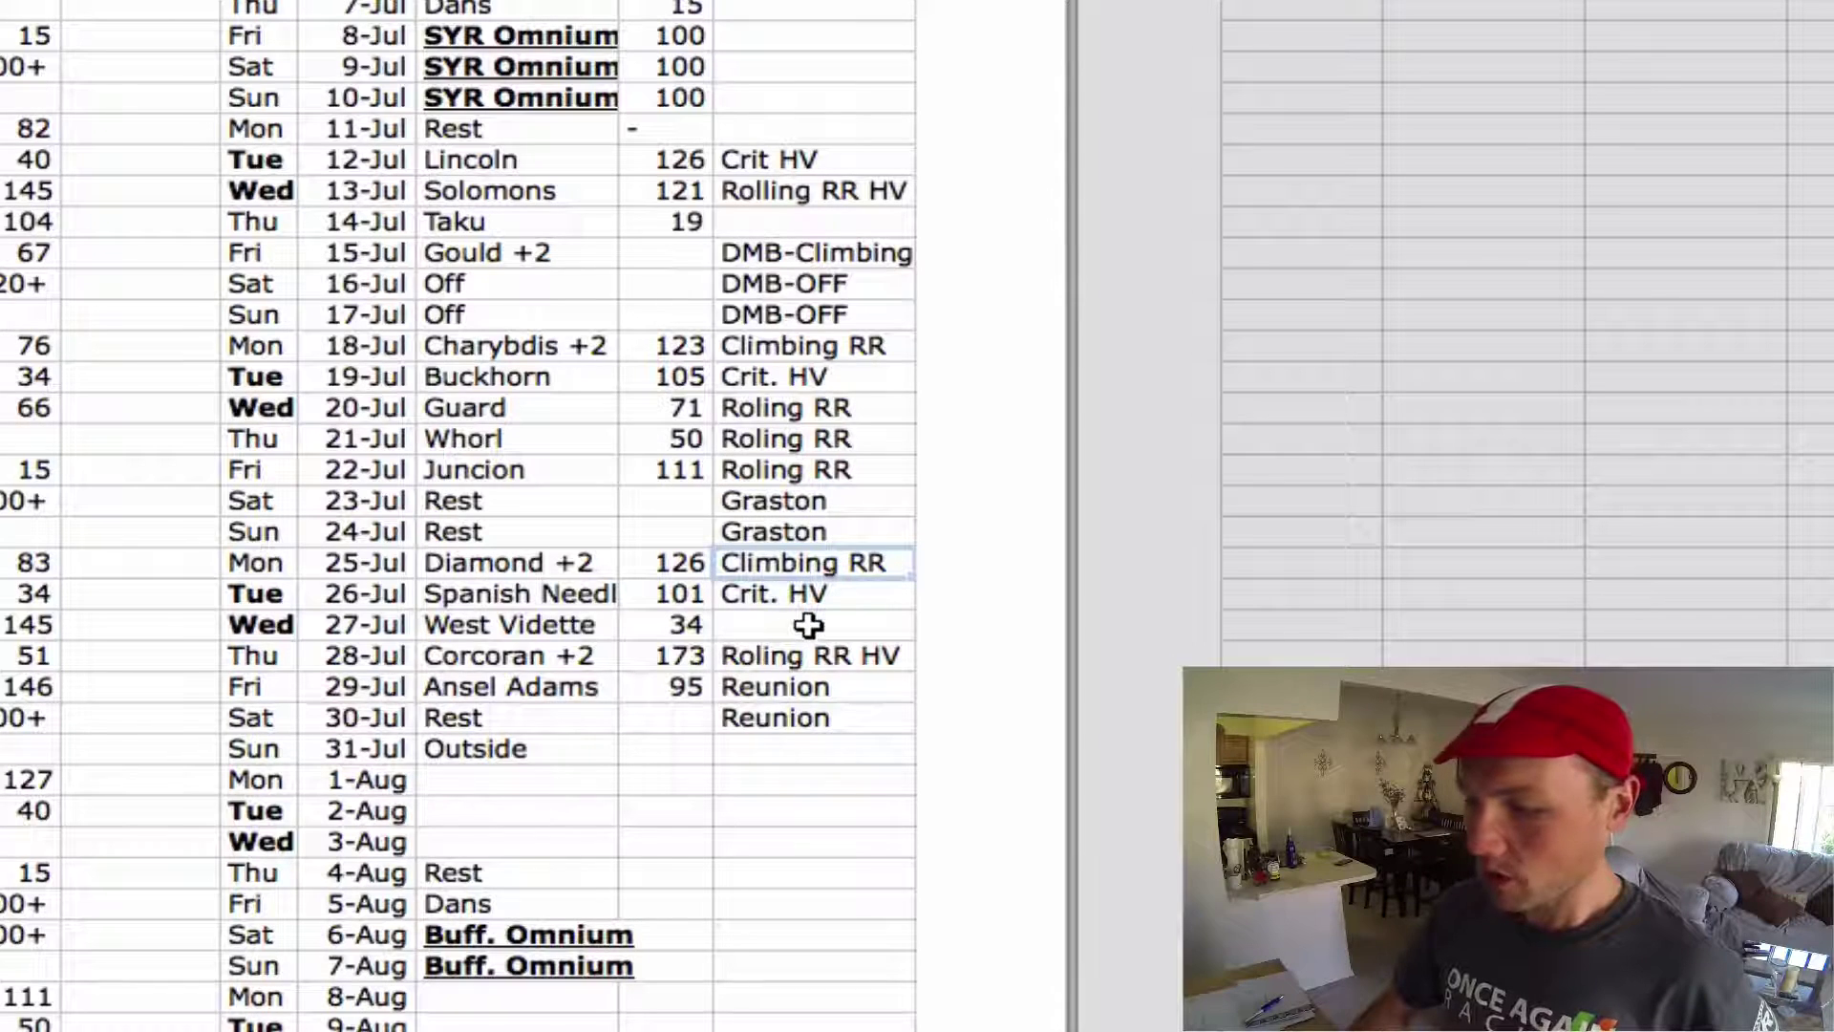